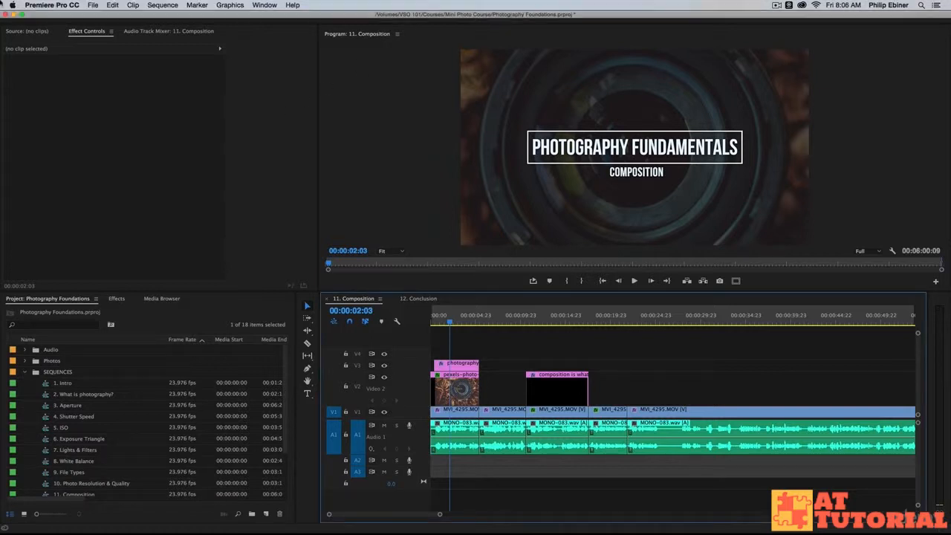
Check the program's release and build version, and close the version information
left_click(12, 5)
mouse_move(52, 5)
left_click(66, 21)
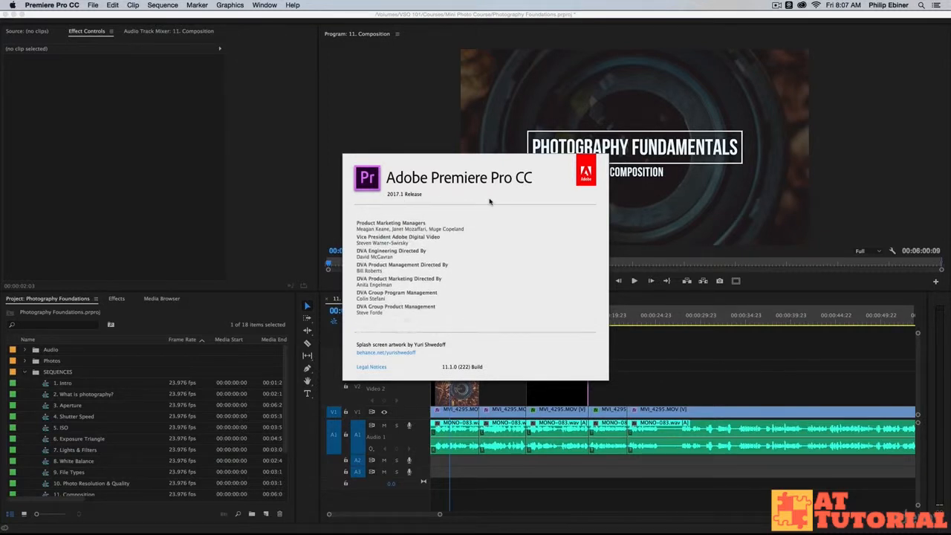
left_click(416, 168)
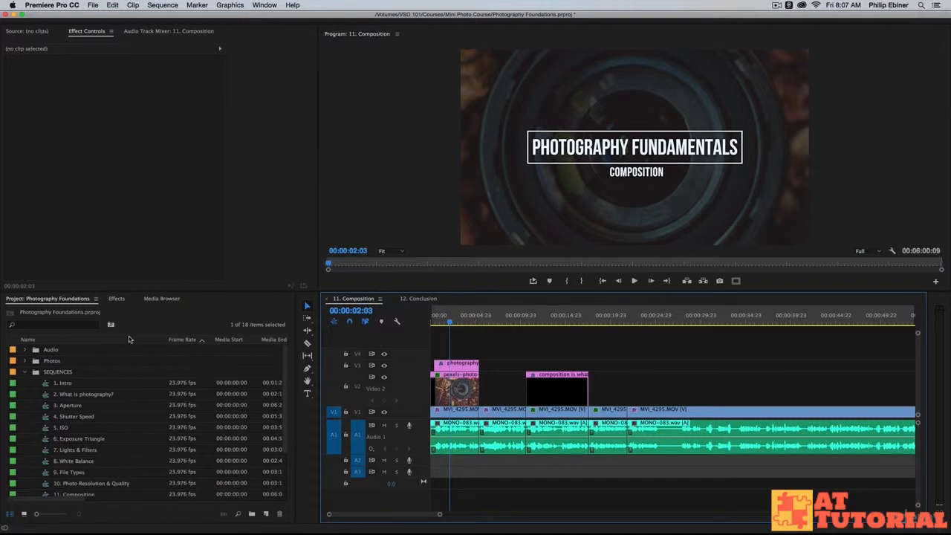
Collapse the SEQUENCES bin and look through the types of new project items that can be created
left_click(24, 372)
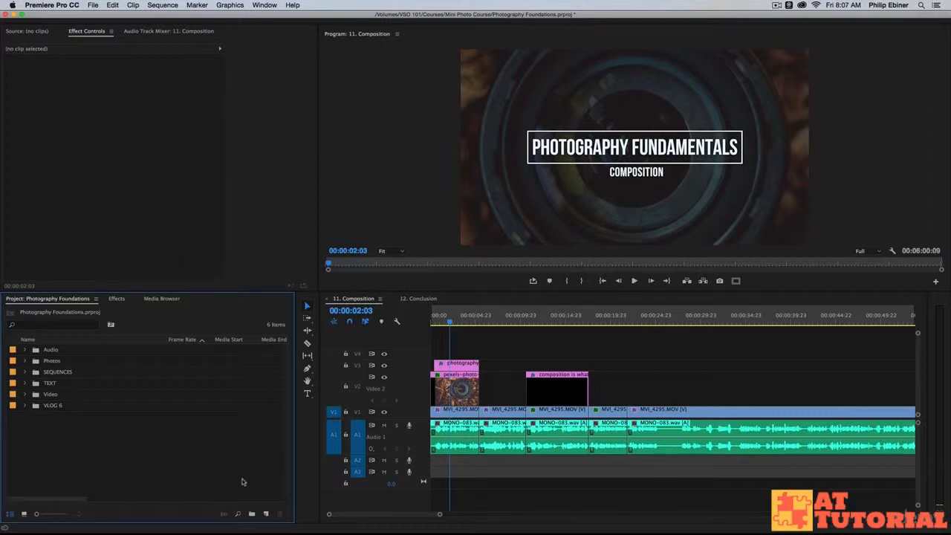
left_click(265, 516)
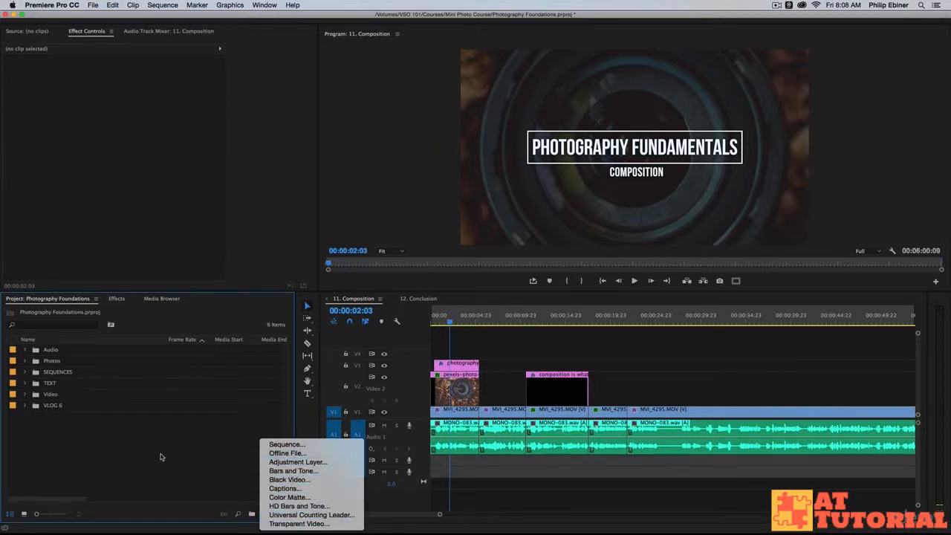
left_click(115, 459)
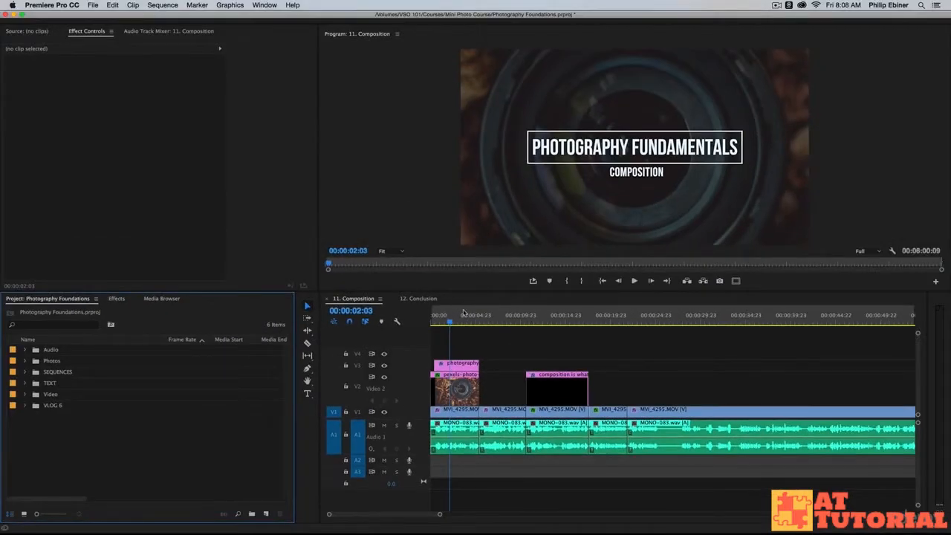
Show Essential Graphics in the workspace and widen it on both sides
left_click(264, 5)
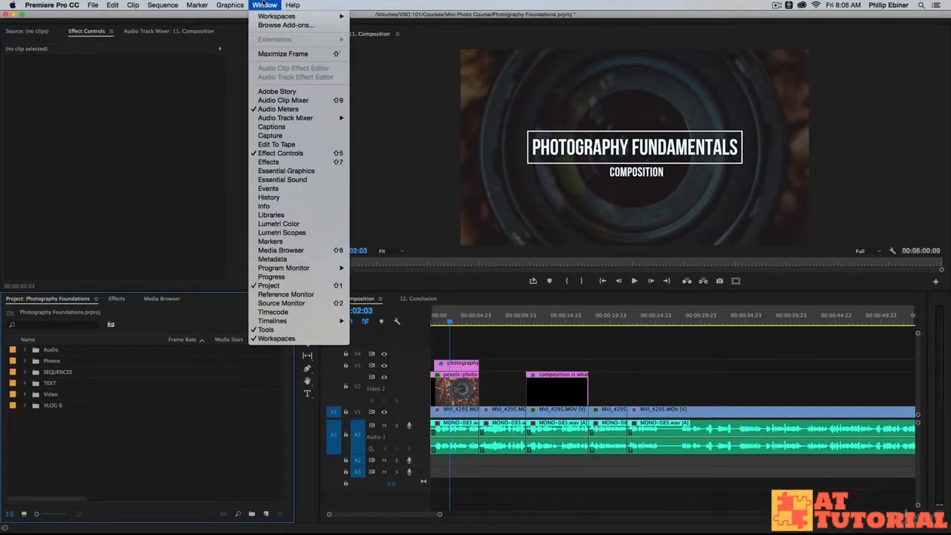
left_click(316, 172)
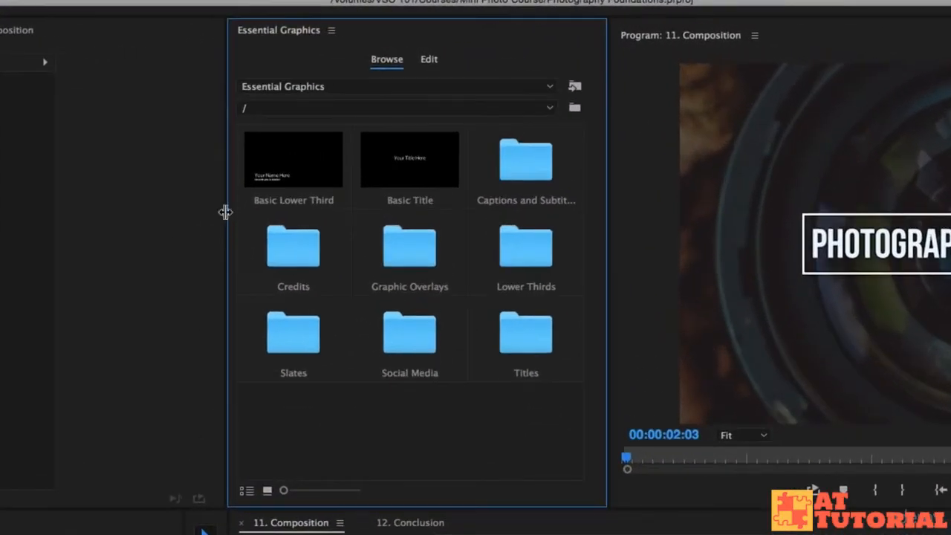
left_click_drag(225, 213, 161, 211)
left_click_drag(609, 213, 614, 212)
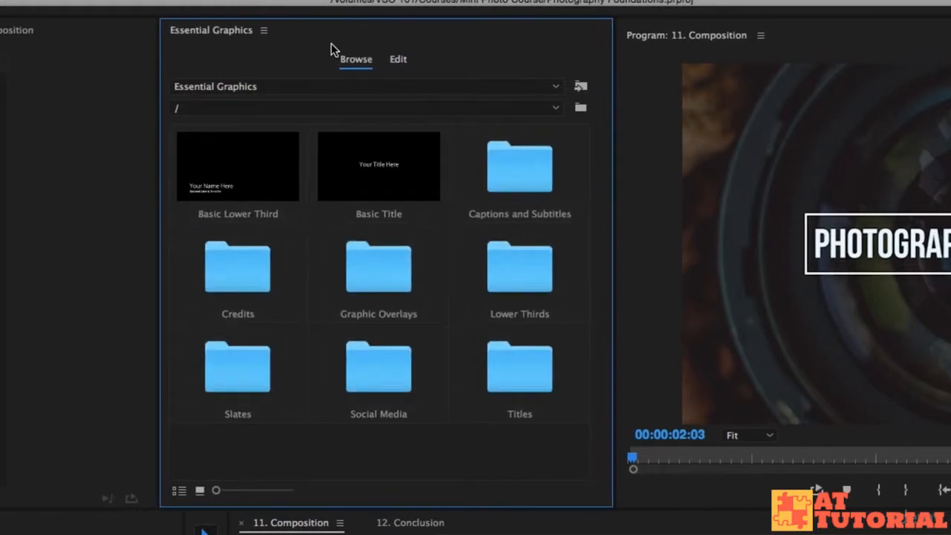
Check the graphics editing view, and browse the title templates in the Lower Thirds folder
left_click(398, 61)
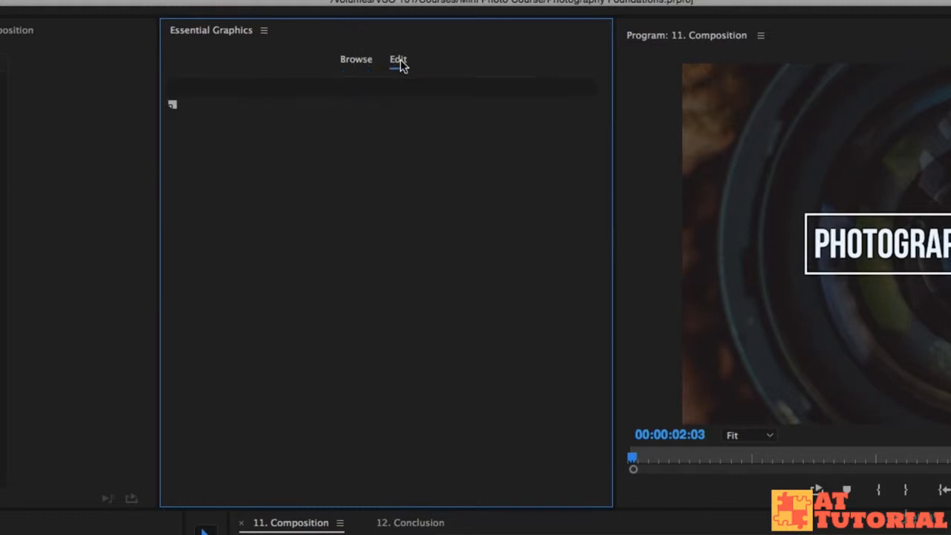
left_click(357, 61)
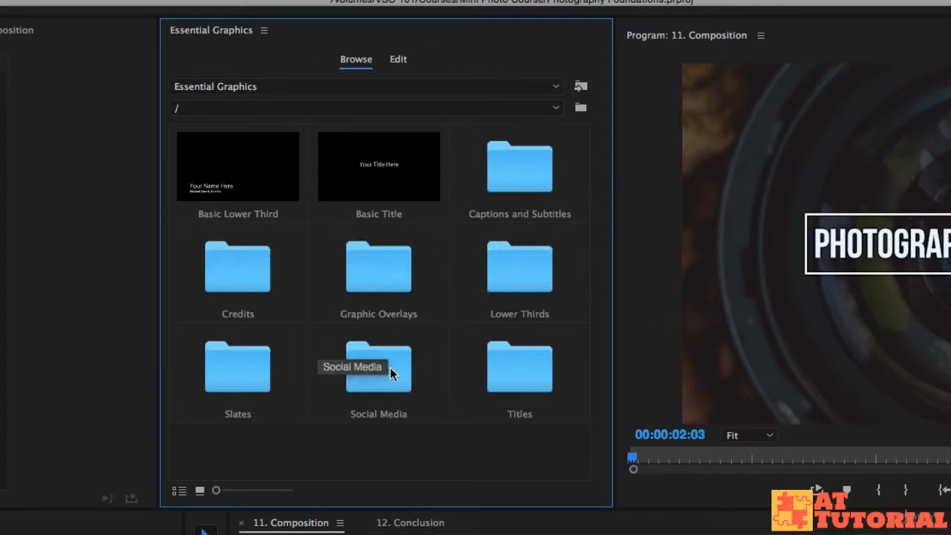
left_click(275, 107)
left_click(213, 99)
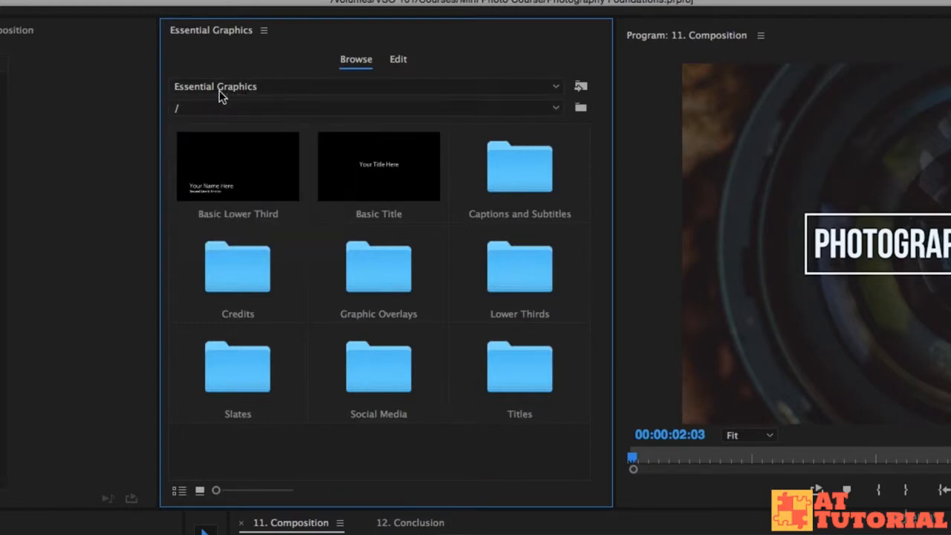
left_click(240, 107)
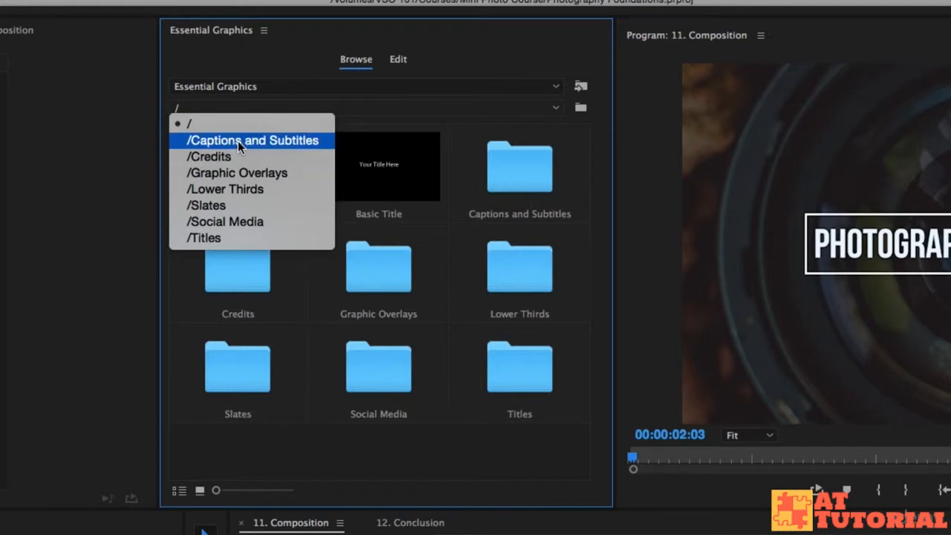
left_click(223, 189)
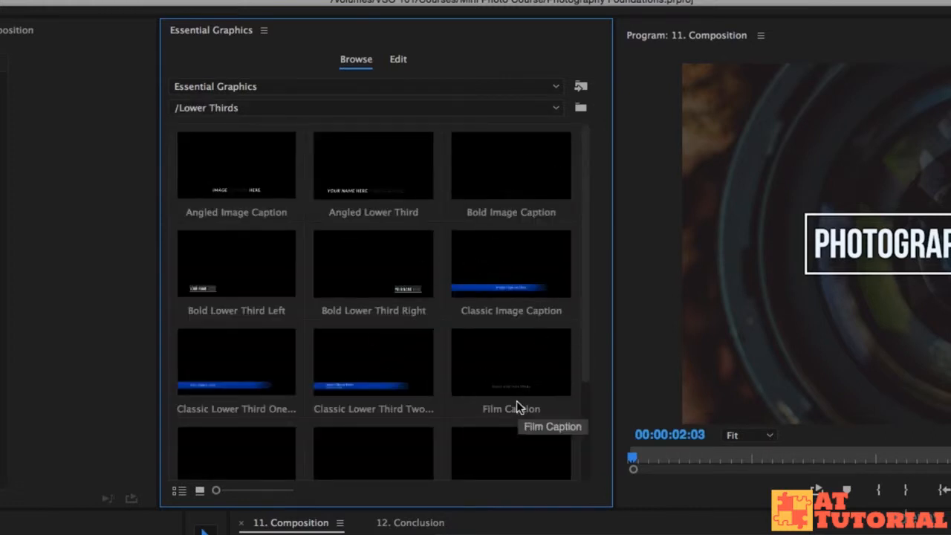
scroll(517, 405, "down", 3)
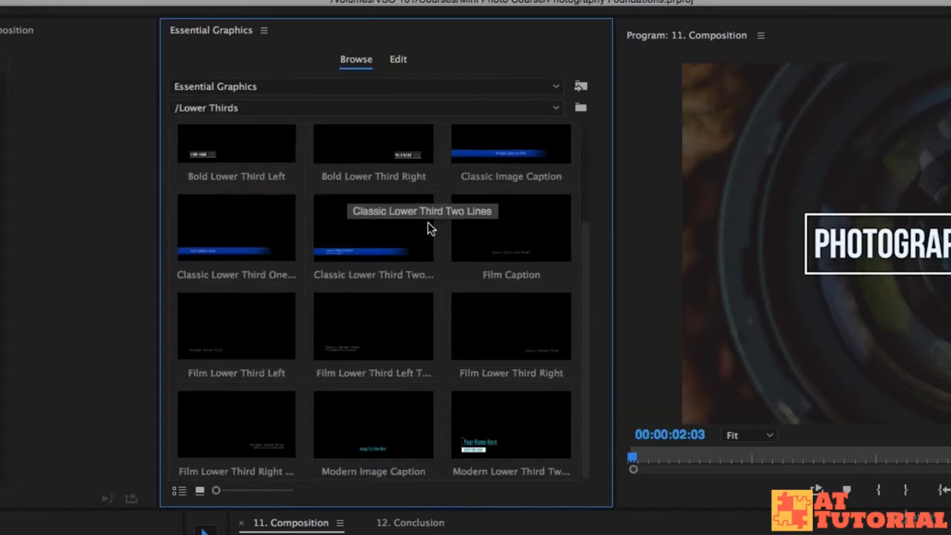
scroll(392, 211, "up", 3)
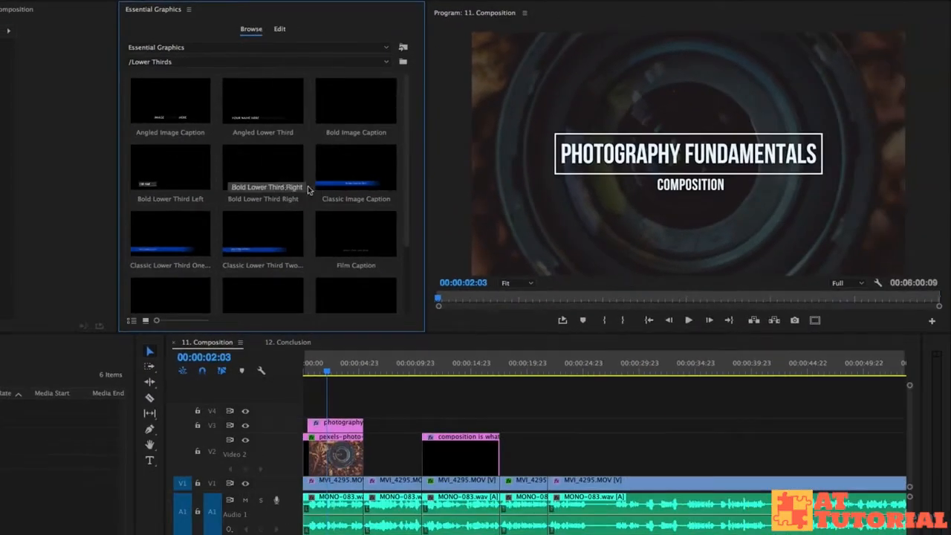
Place the Classic Image Caption template on track V2 at 00:00:21:21 and sync its missing Roboto Slab Light font
left_click_drag(552, 335, 552, 463)
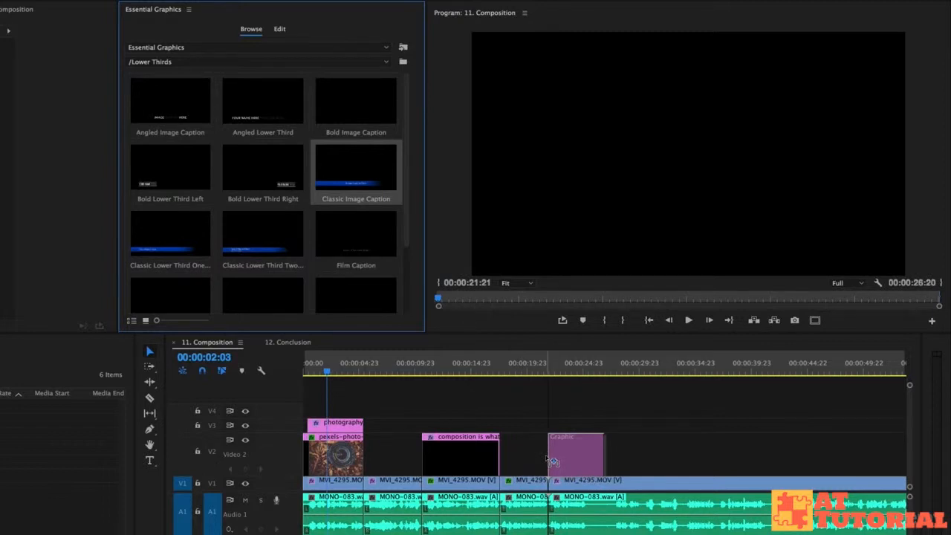
left_click_drag(552, 462, 552, 462)
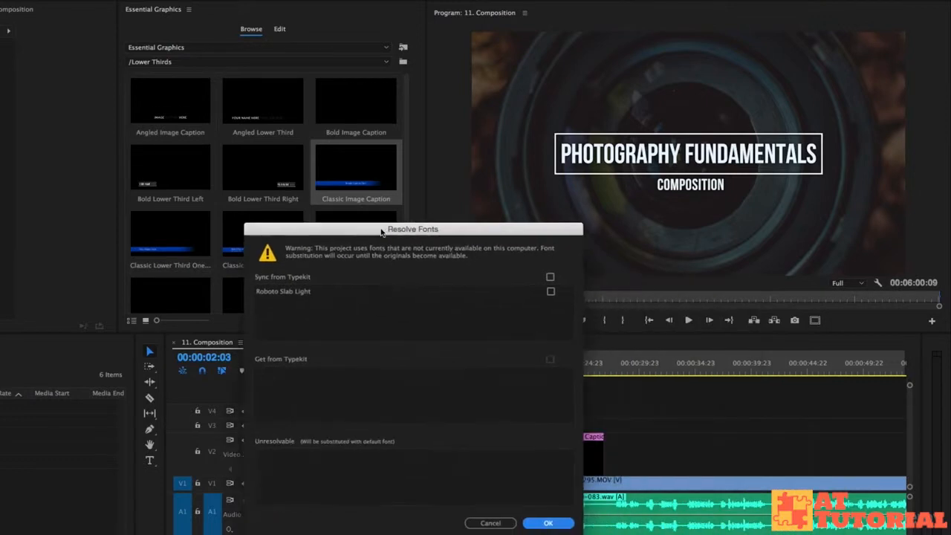
left_click(551, 292)
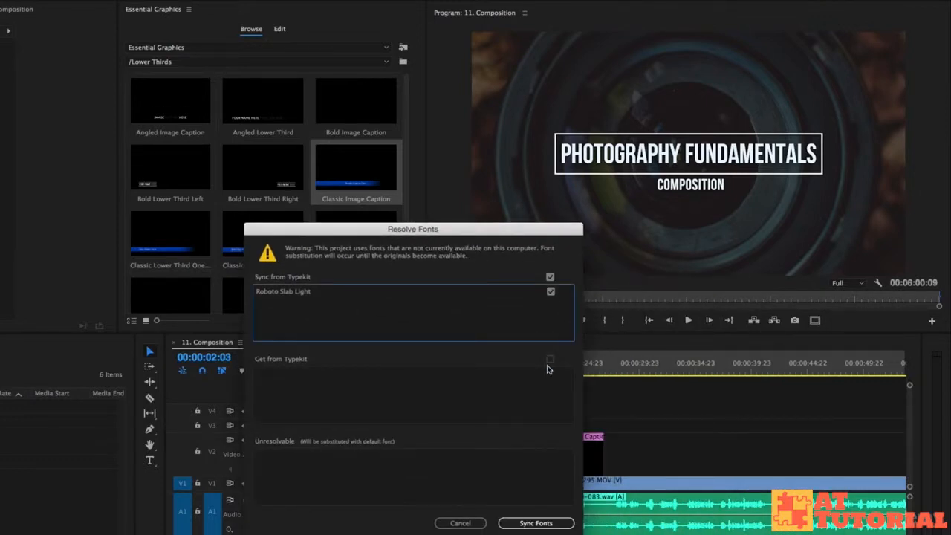
left_click_drag(291, 231, 178, 189)
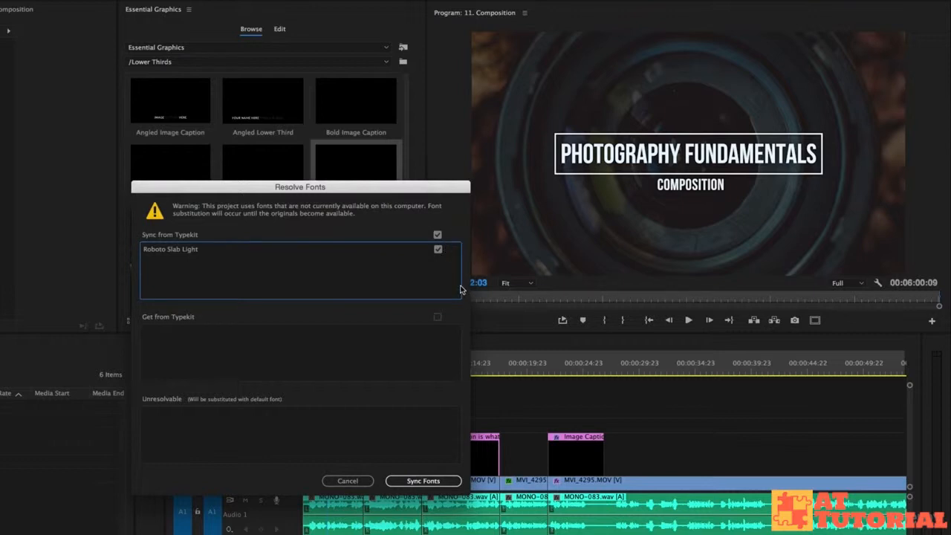
left_click(420, 480)
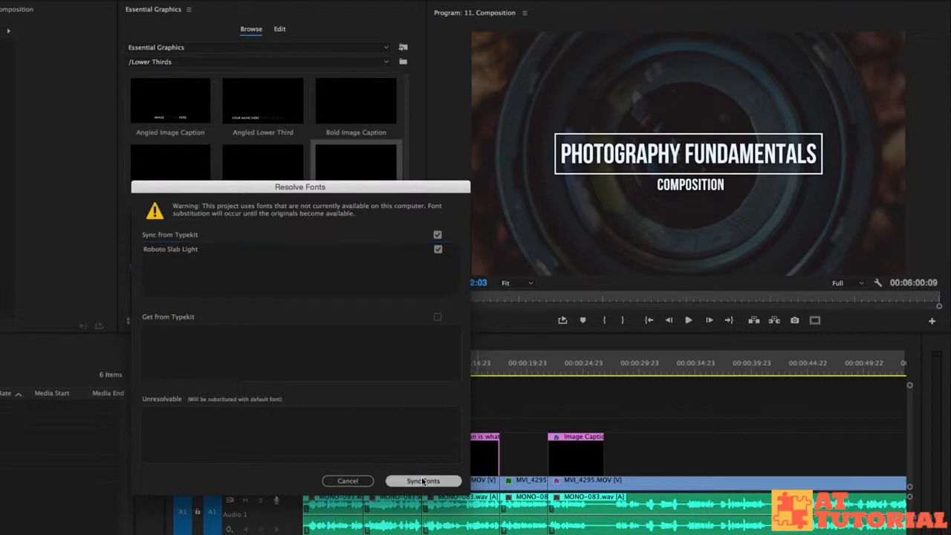
left_click(456, 333)
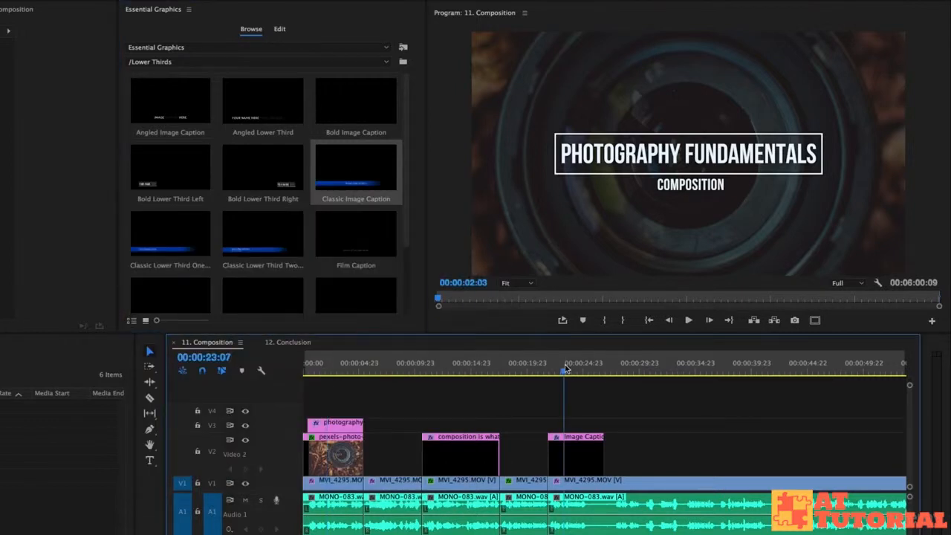
Play back the new caption from its start to preview its animation, and select the caption graphic in the timeline
left_click(564, 371)
left_click_drag(564, 372, 551, 376)
key("space")
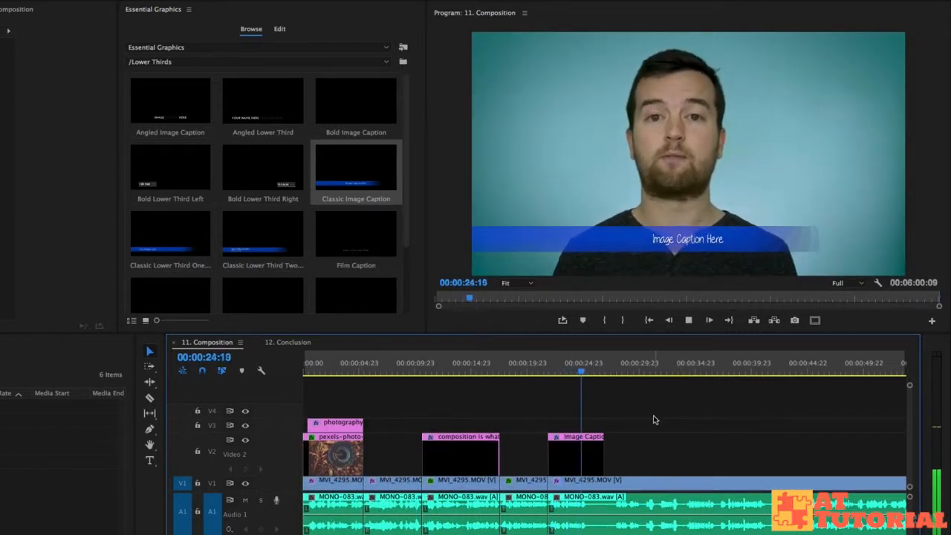
key("space")
scroll(248, 148, "down", 3)
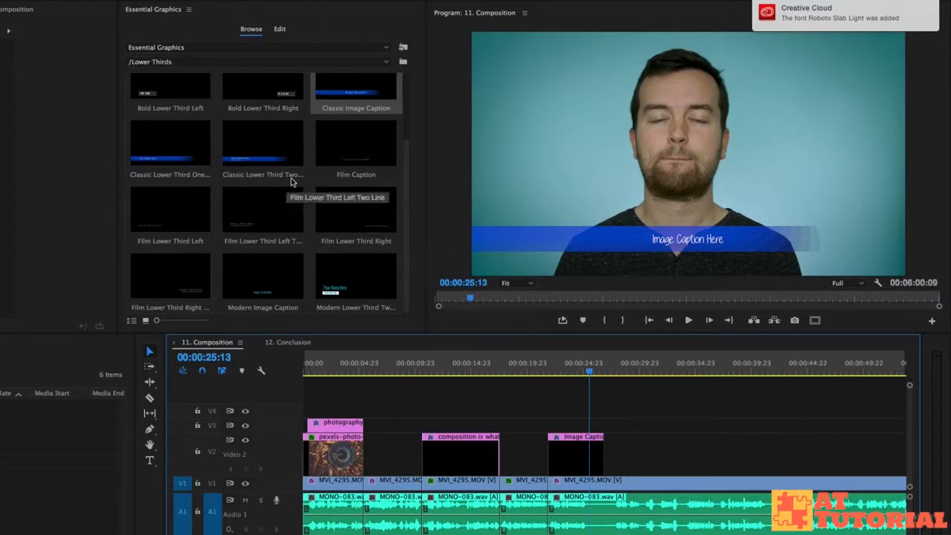
left_click(574, 455)
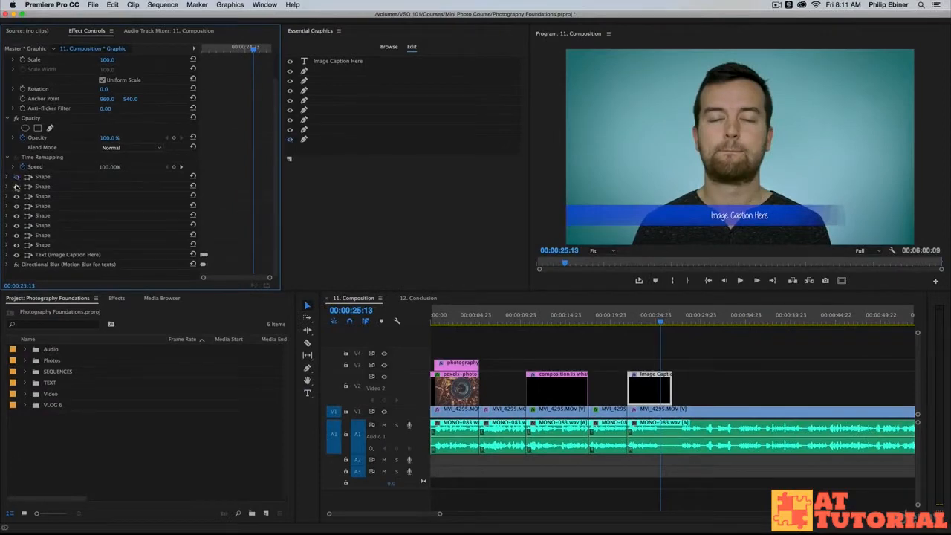
Hide the caption graphic's upper shape layers one by one to see what each contributes to the blue bar
left_click(16, 186)
left_click(16, 196)
left_click(16, 206)
left_click(17, 216)
left_click(16, 226)
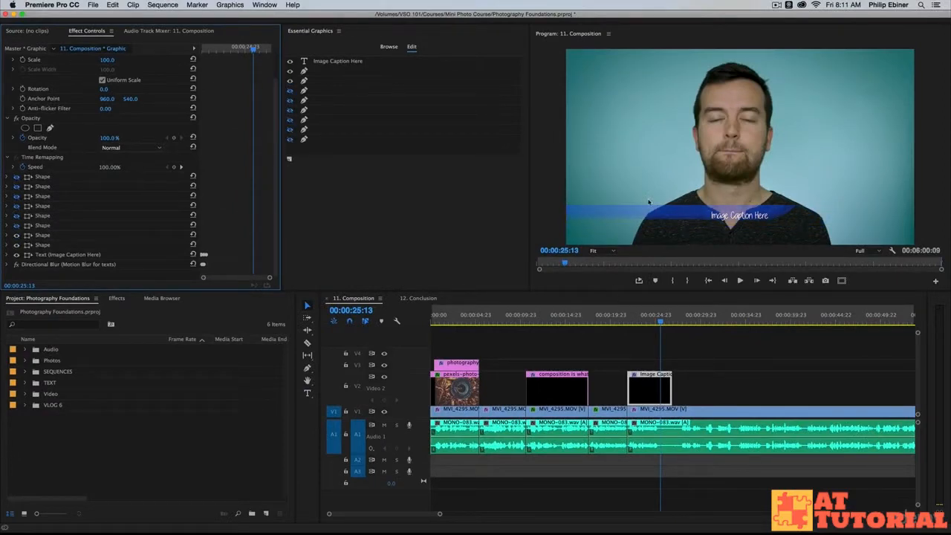
Make the hidden shape layers of the caption graphic visible again
left_click(16, 226)
left_click(17, 215)
left_click(16, 205)
left_click(17, 196)
left_click(17, 187)
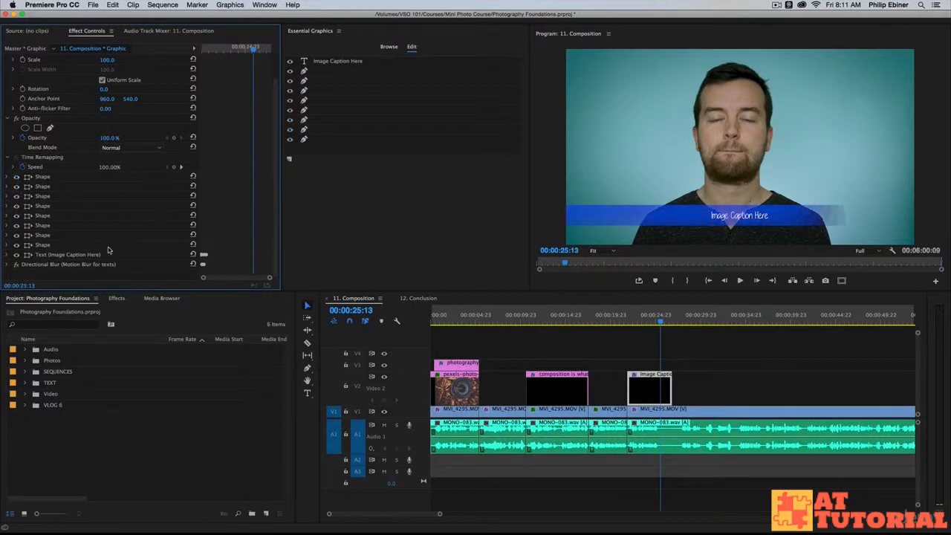
Examine the caption text layer's transform properties and keyframes, with the playhead moved to 00:00:23:09
left_click(78, 255)
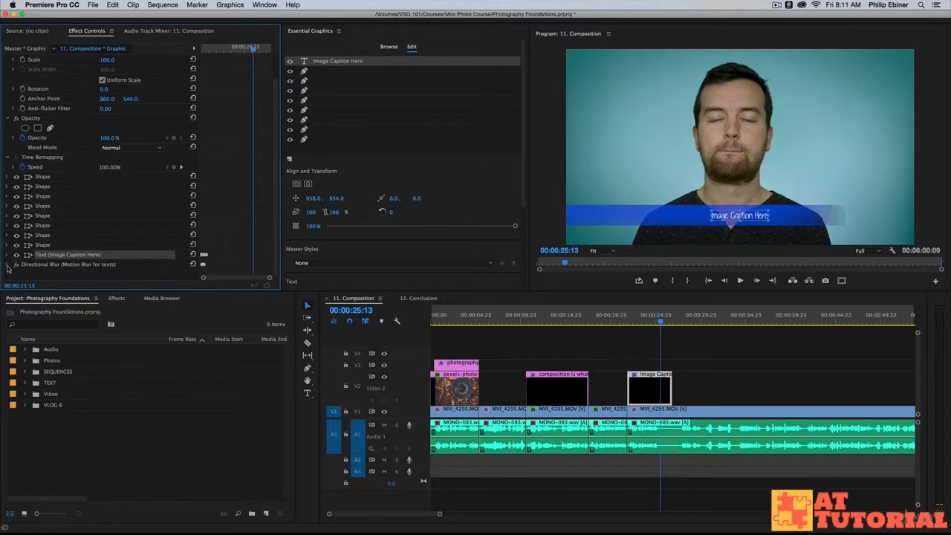
left_click(6, 255)
scroll(46, 149, "down", 5)
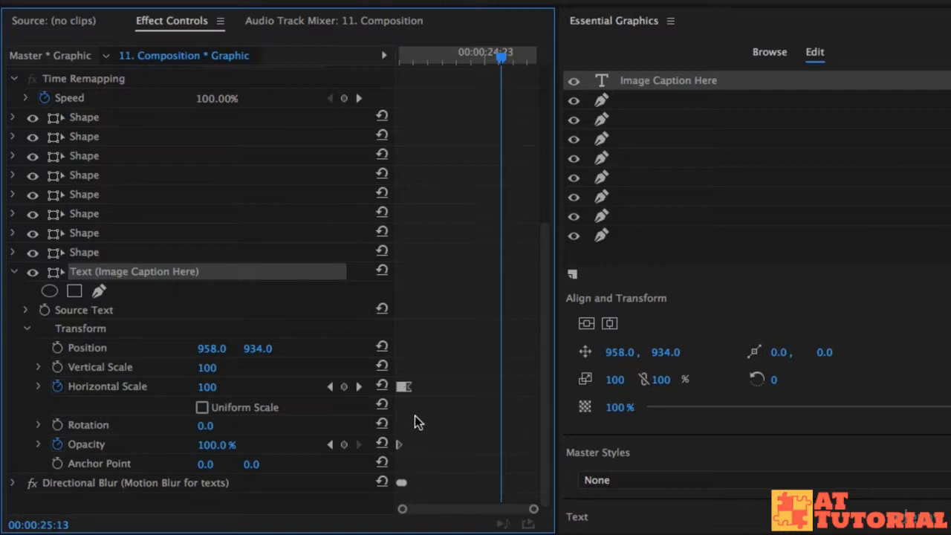
left_click_drag(496, 49, 429, 81)
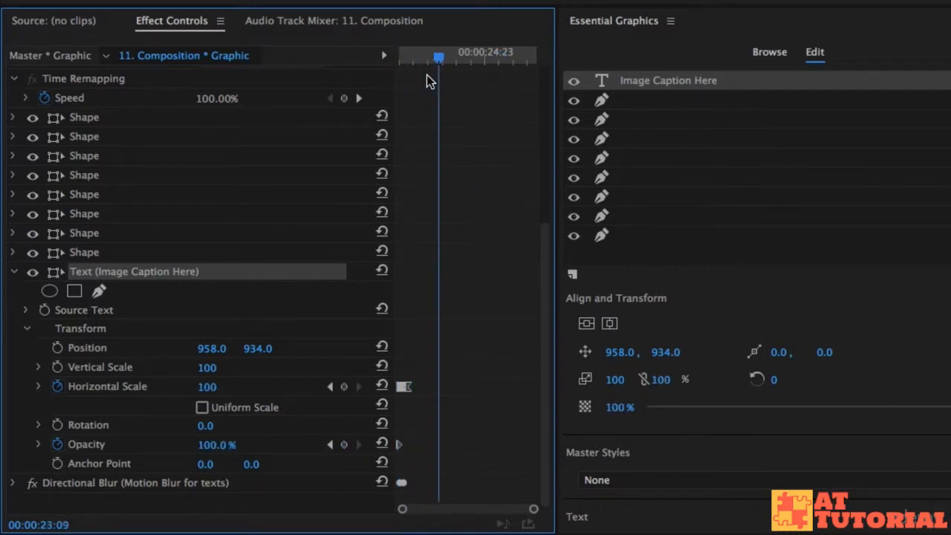
left_click(15, 273)
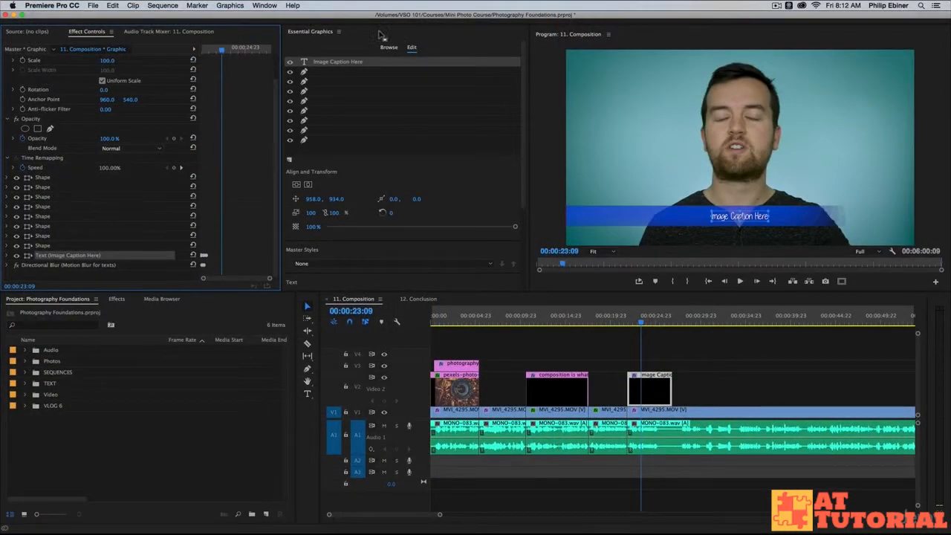
Replace the text "Image Caption Here" with the speaker's full name using the Type tool
left_click(718, 215)
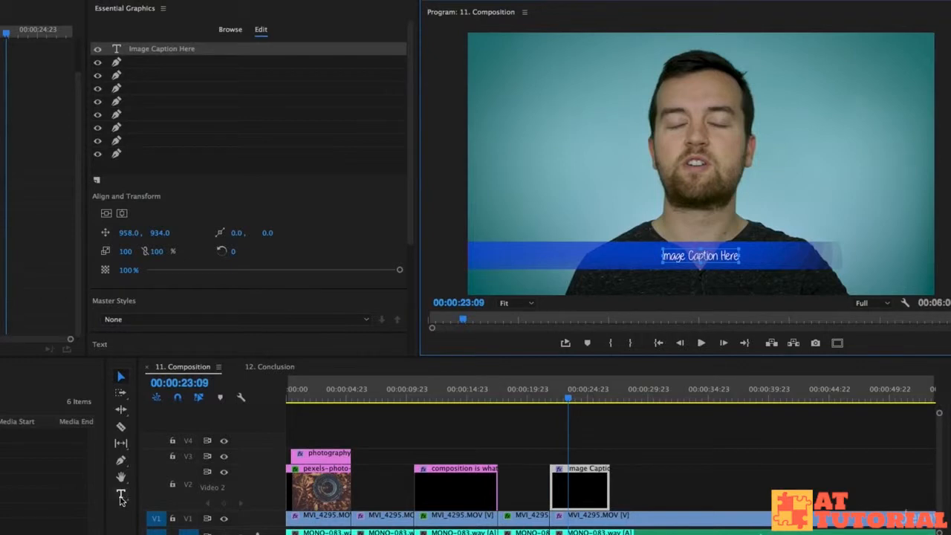
left_click(121, 496)
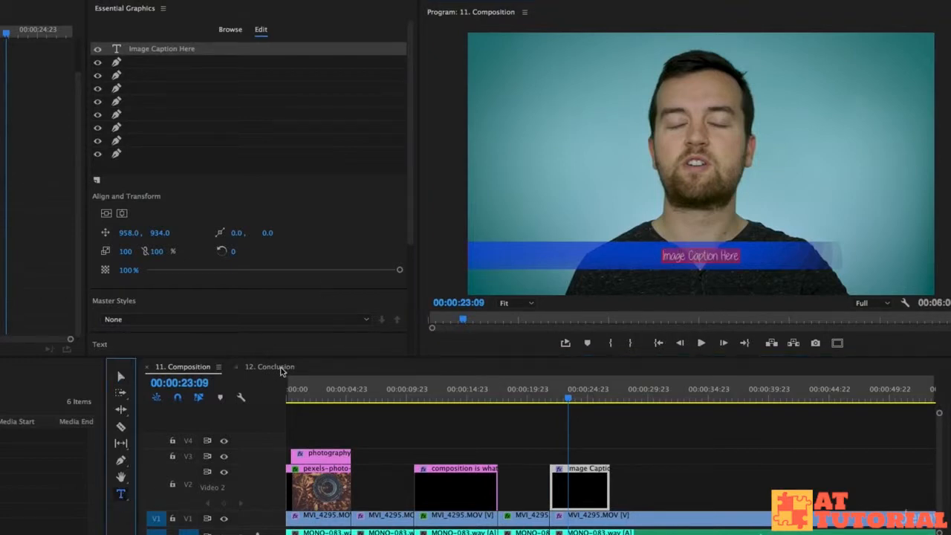
left_click(706, 257)
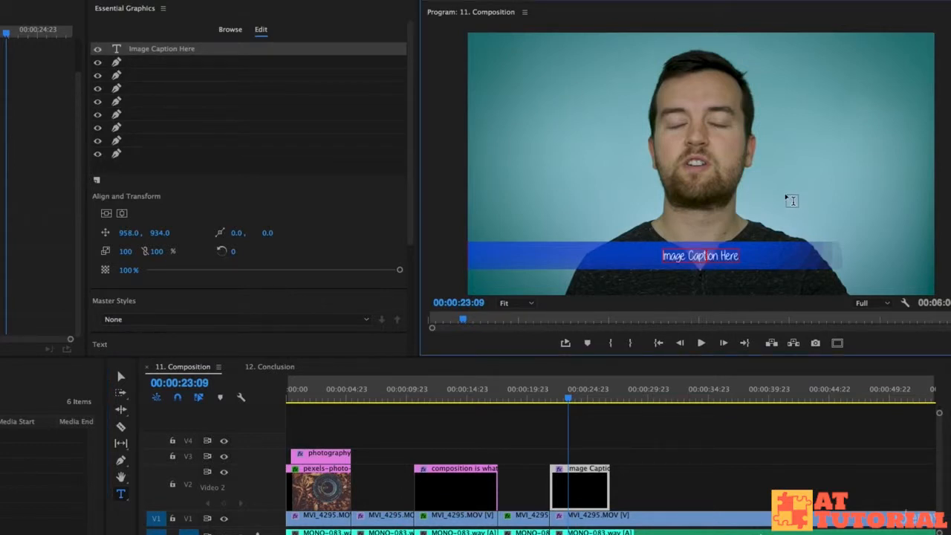
key("super+a")
type("Phil Ebiner")
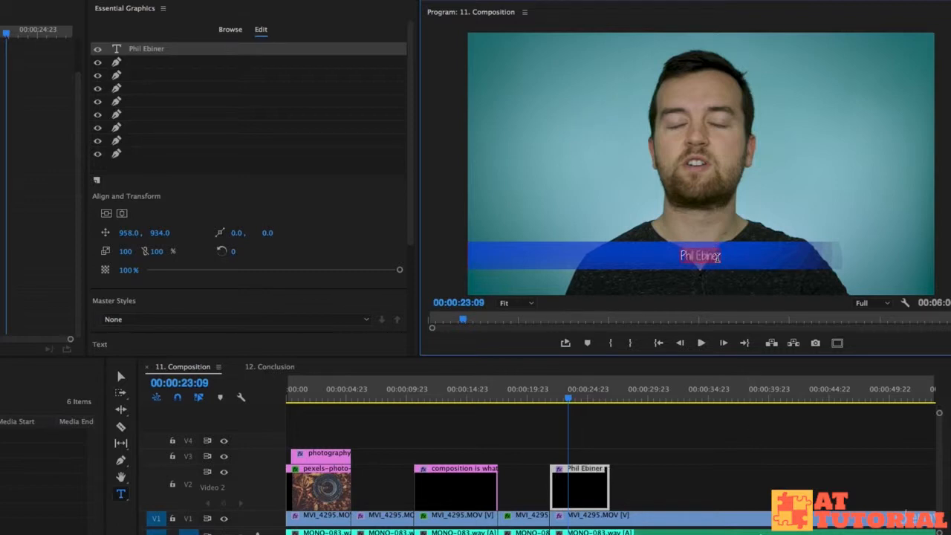
Examine the properties of the caption's text layer and its shape layers, selecting one layer after another
key("super+a")
left_click(147, 63)
double_click(151, 51)
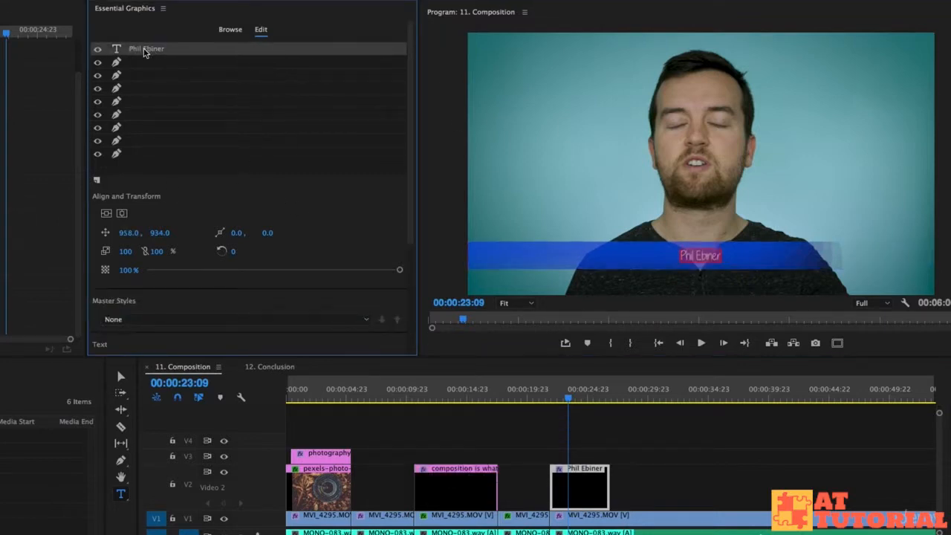
left_click(136, 63)
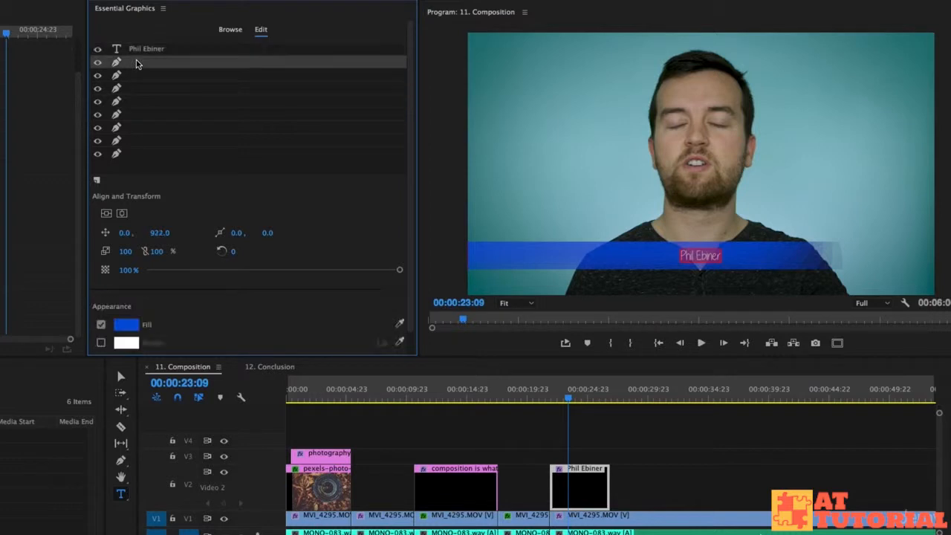
left_click(147, 88)
left_click(146, 102)
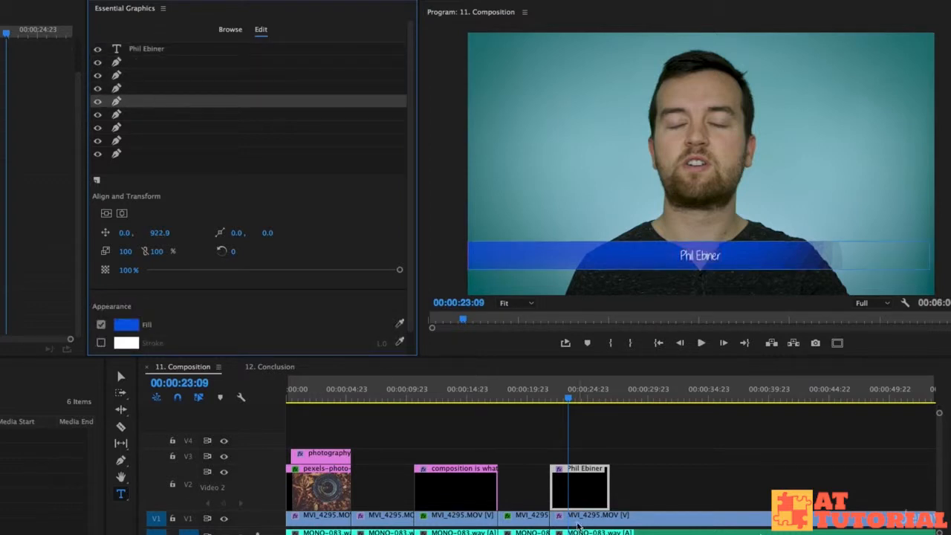
left_click(134, 115)
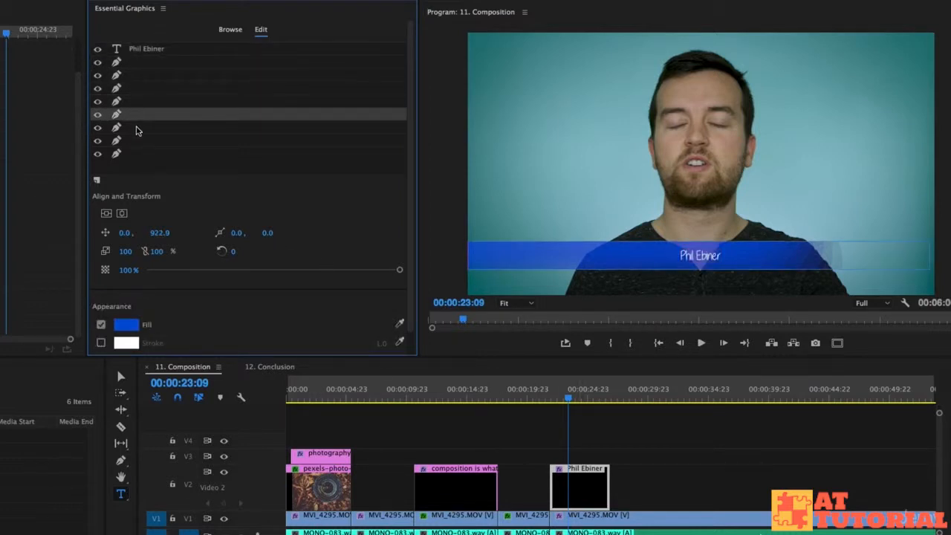
left_click(136, 128)
left_click(138, 141)
left_click(139, 153)
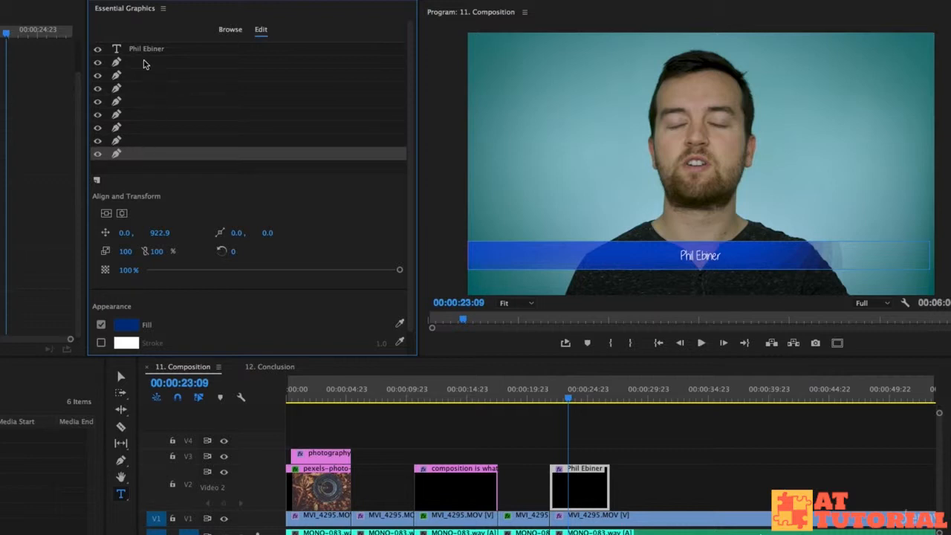
Center the caption text layer horizontally in the frame, and undo a trial vertical centering
left_click(152, 52)
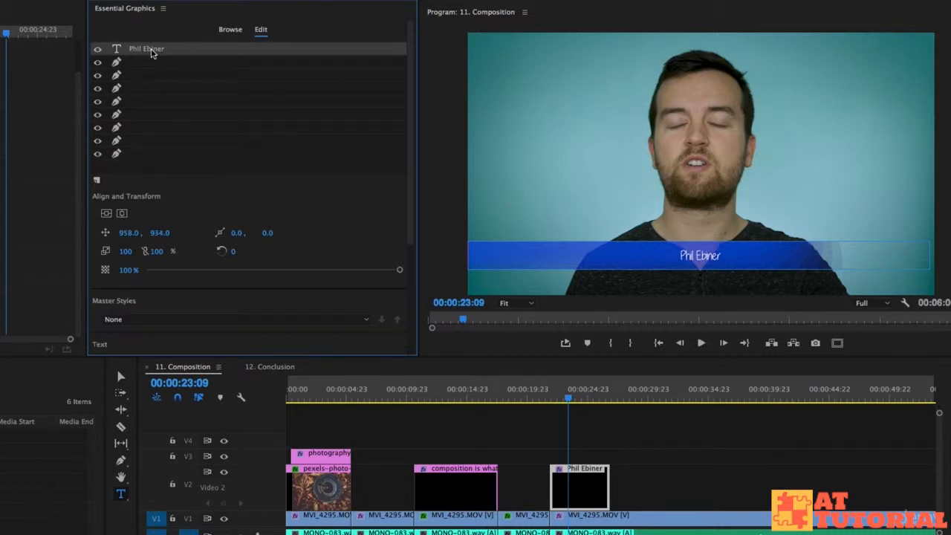
scroll(359, 177, "down", 3)
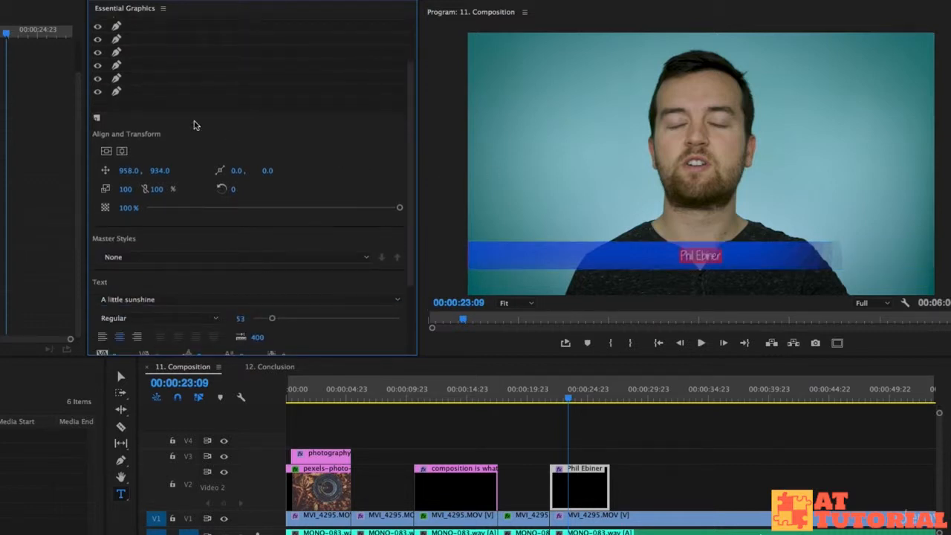
scroll(221, 130, "down", 2)
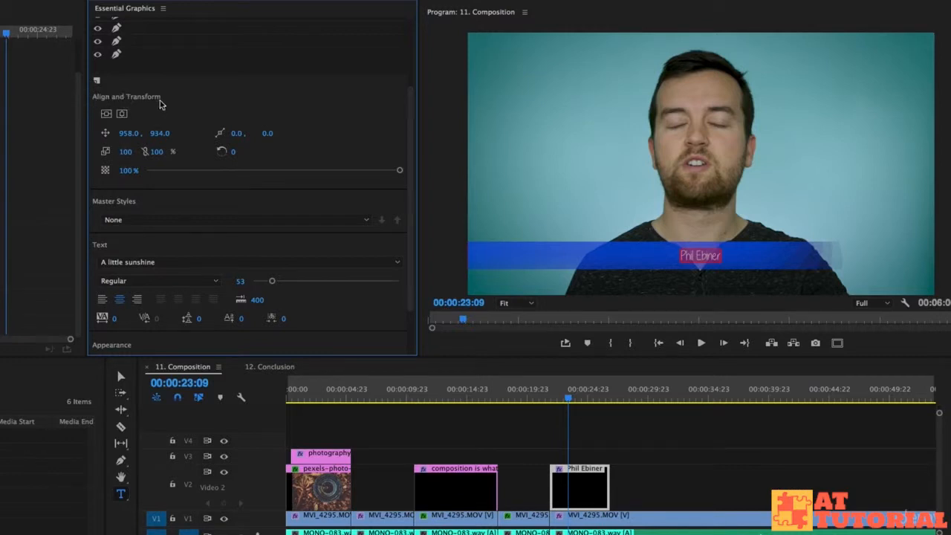
left_click(122, 115)
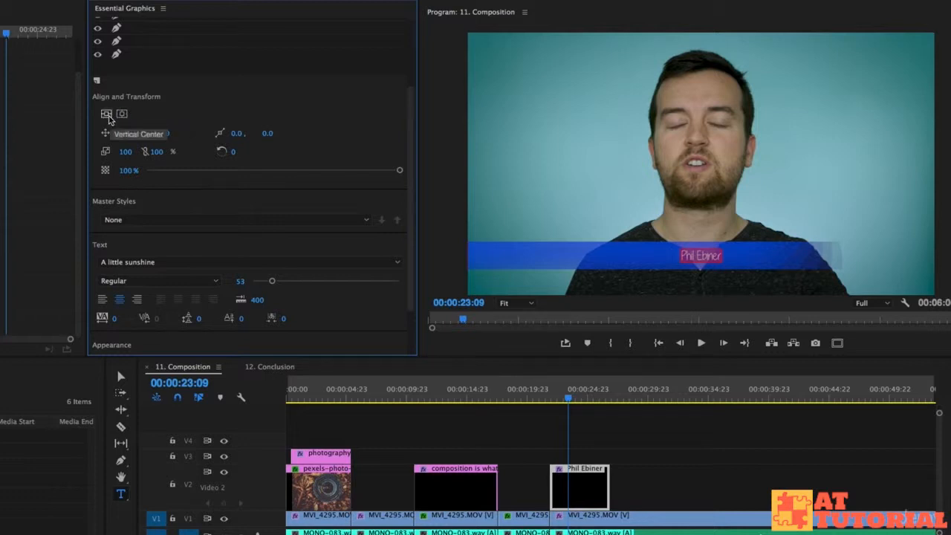
left_click(107, 115)
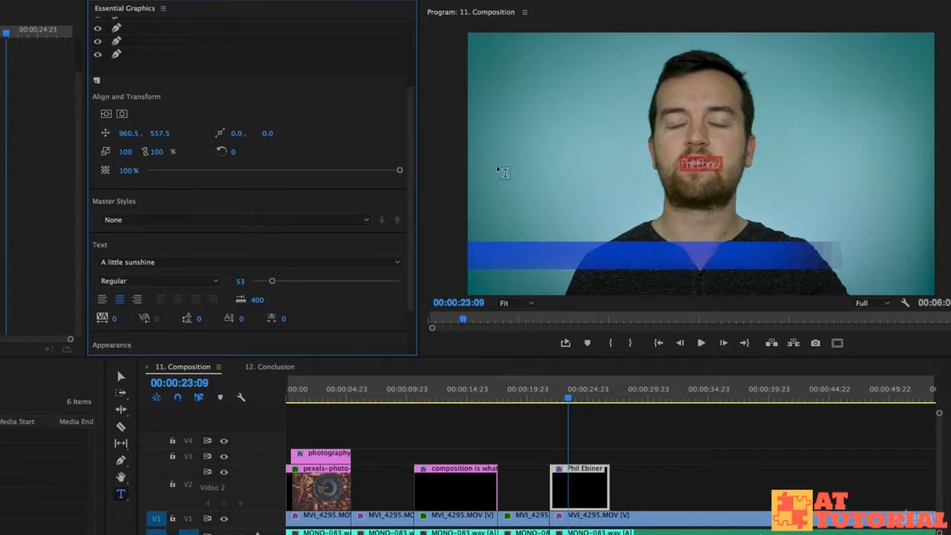
key("super+z")
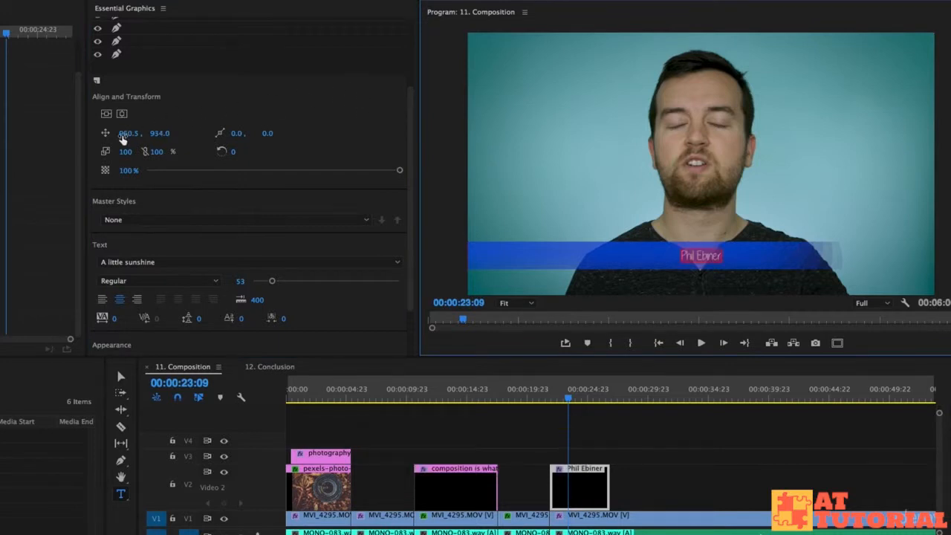
Try a horizontal position of 738.5 and a horizontal anchor point of -261.0 for the caption text, undoing each change
left_click_drag(130, 138, 191, 132)
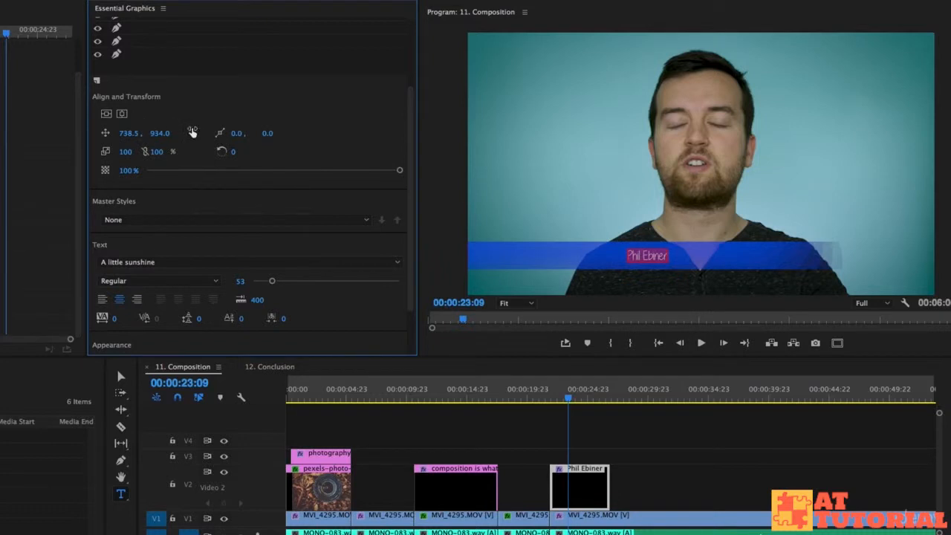
key("super+z")
left_click(176, 135)
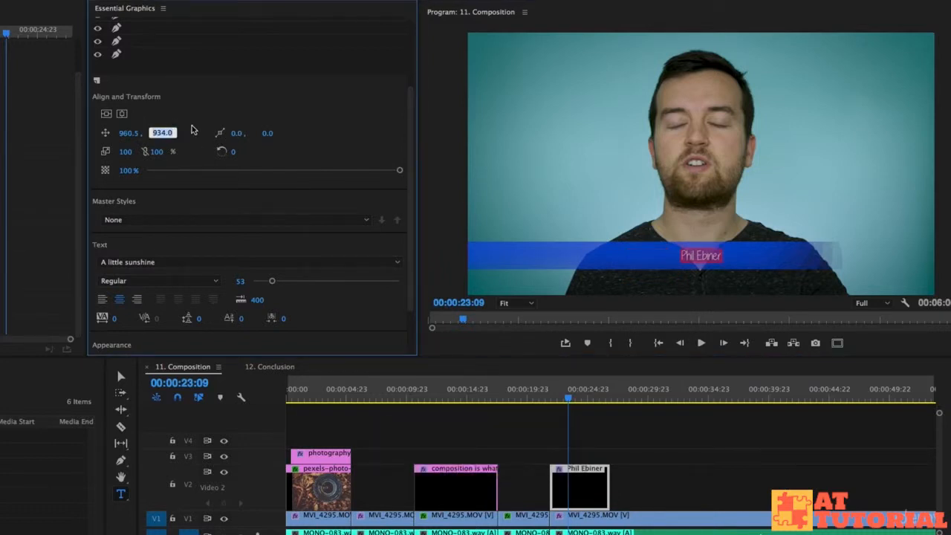
key("super+z")
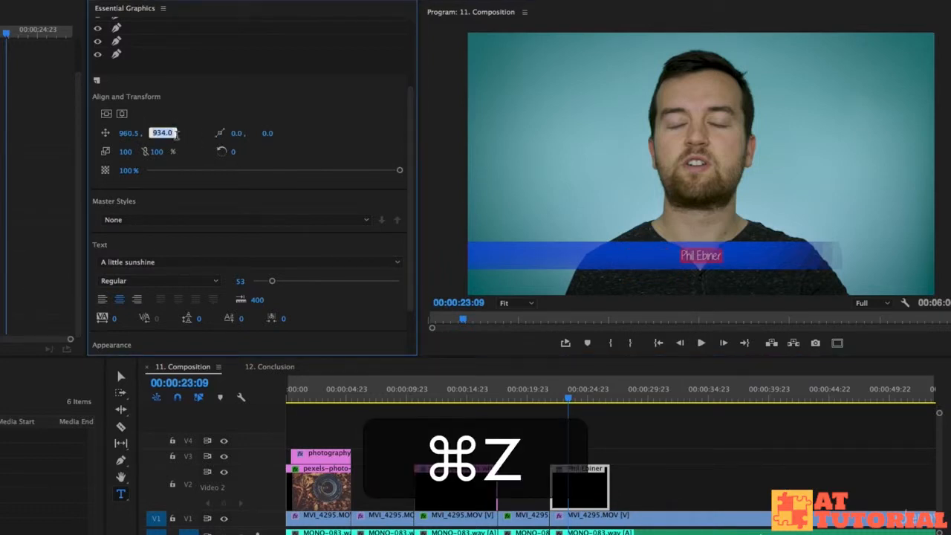
left_click_drag(235, 136, 216, 136)
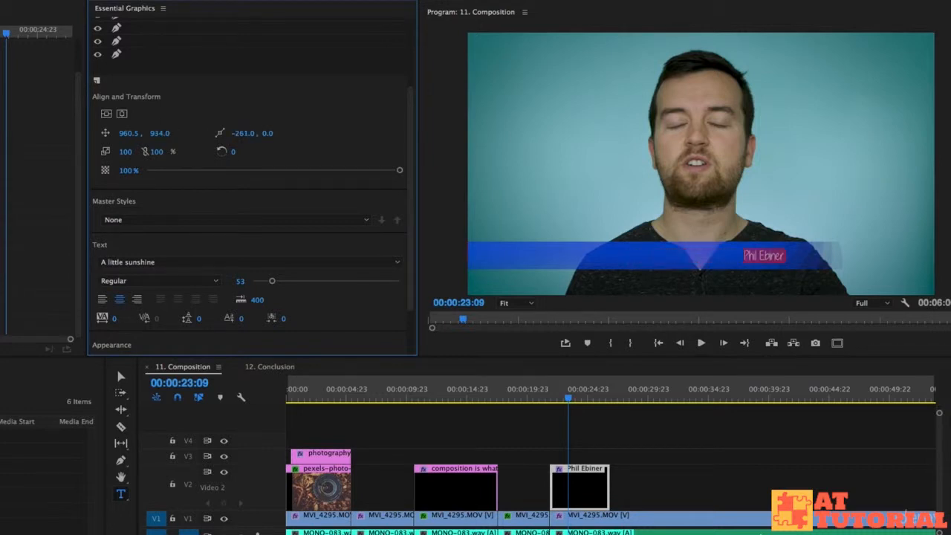
key("super+z")
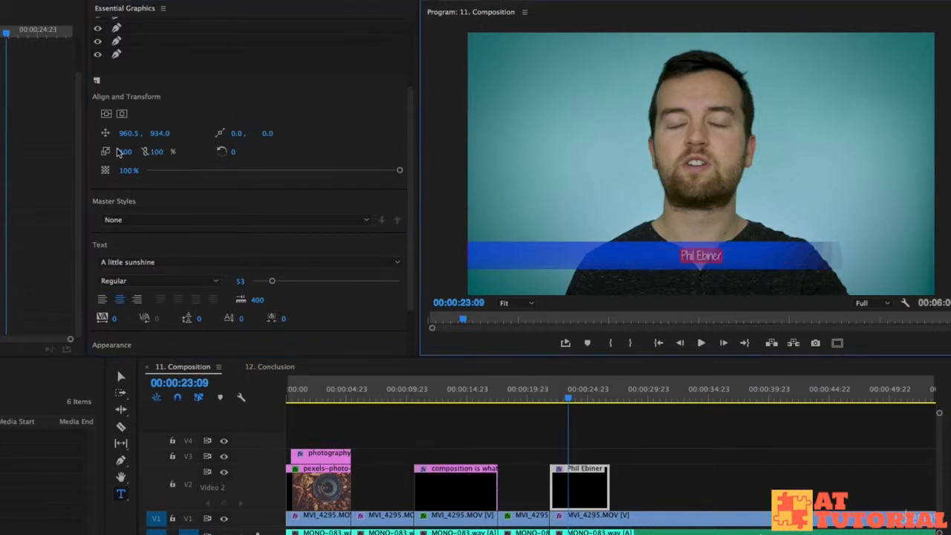
Link the caption text's scale proportions and set the scale to 97%, undoing a trial of unlinked scaling
mouse_move(117, 152)
left_mouse_down()
mouse_move(164, 152)
mouse_move(133, 152)
left_mouse_up()
key("super+z")
left_click(146, 154)
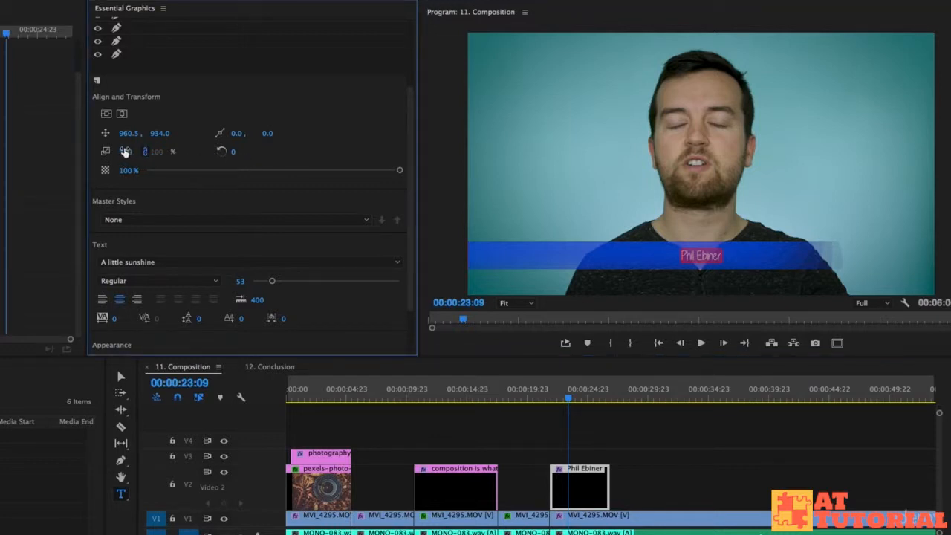
mouse_move(125, 151)
left_mouse_down()
mouse_move(141, 151)
mouse_move(111, 151)
left_mouse_up()
left_click(146, 153)
left_click_drag(157, 151, 171, 137)
key("super+z")
left_click(145, 152)
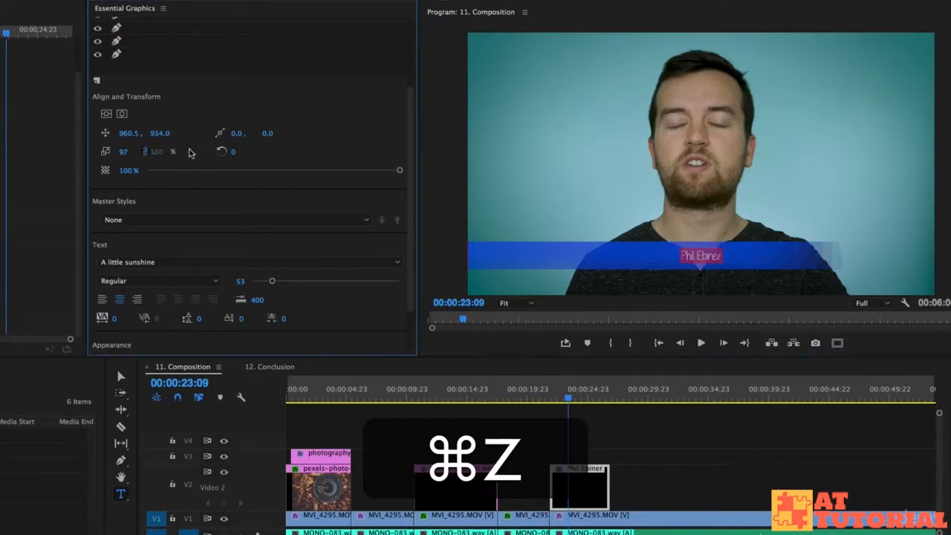
Try the rotation and opacity adjustments on the caption text, keeping the opacity at 100%
left_click_drag(234, 153, 272, 152)
key("super+z")
left_click_drag(400, 170, 431, 182)
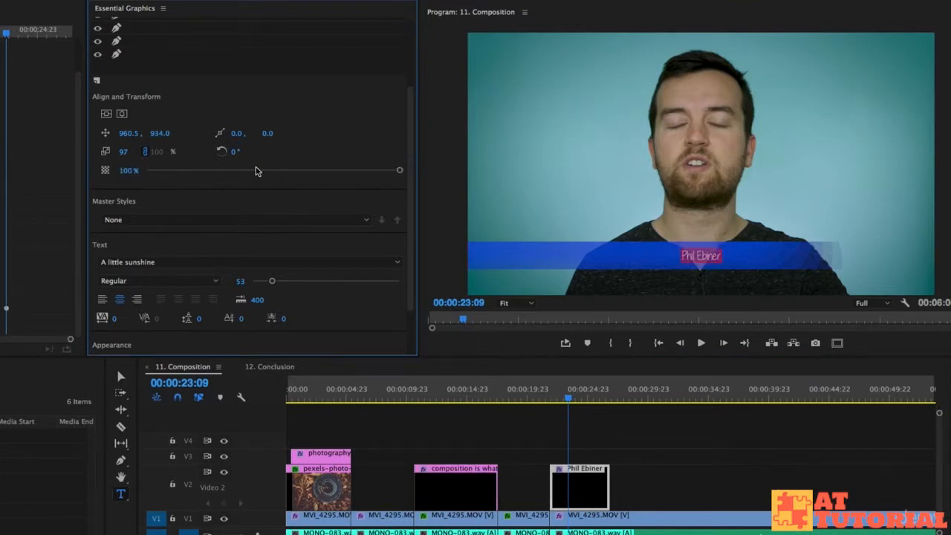
Look through the available master text styles without applying one
scroll(253, 172, "down", 3)
left_click(204, 154)
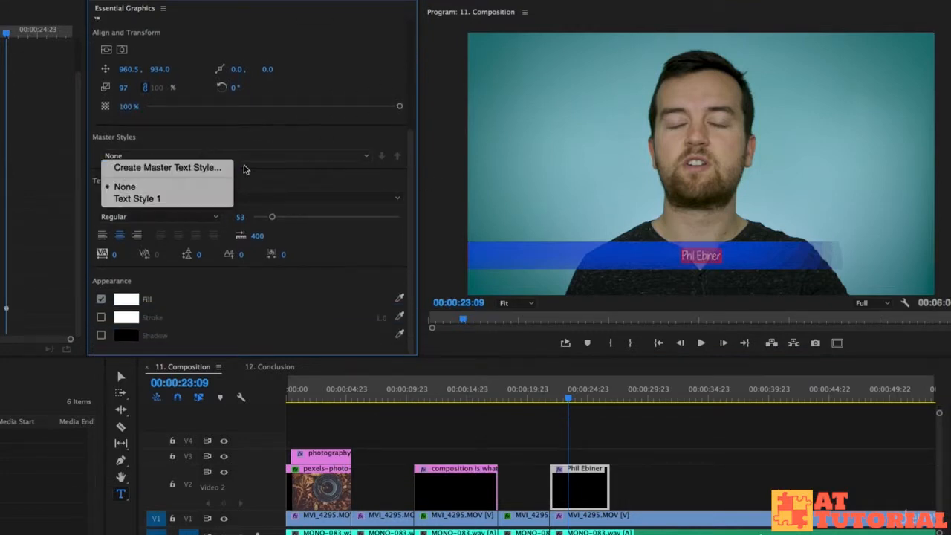
left_click(263, 135)
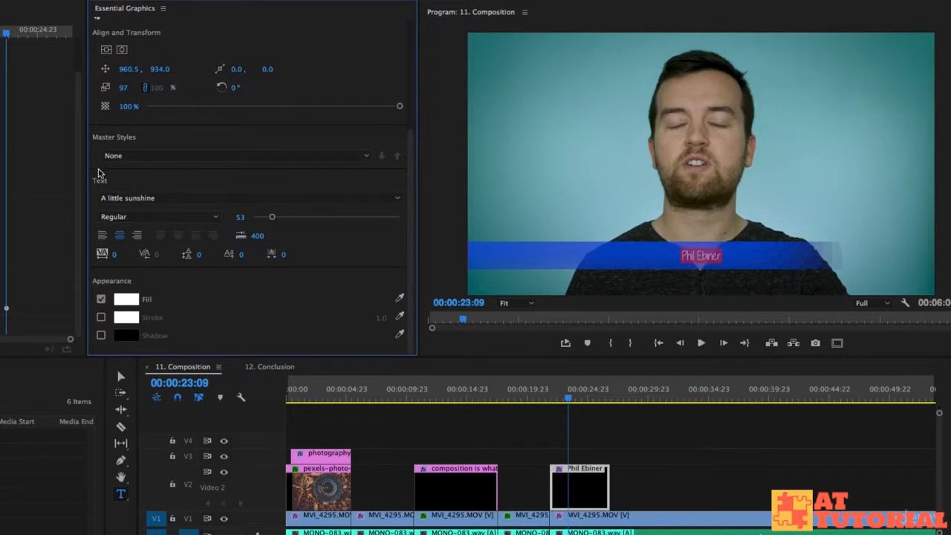
Set the caption text's font to Avenir Medium at size 70
left_click(160, 200)
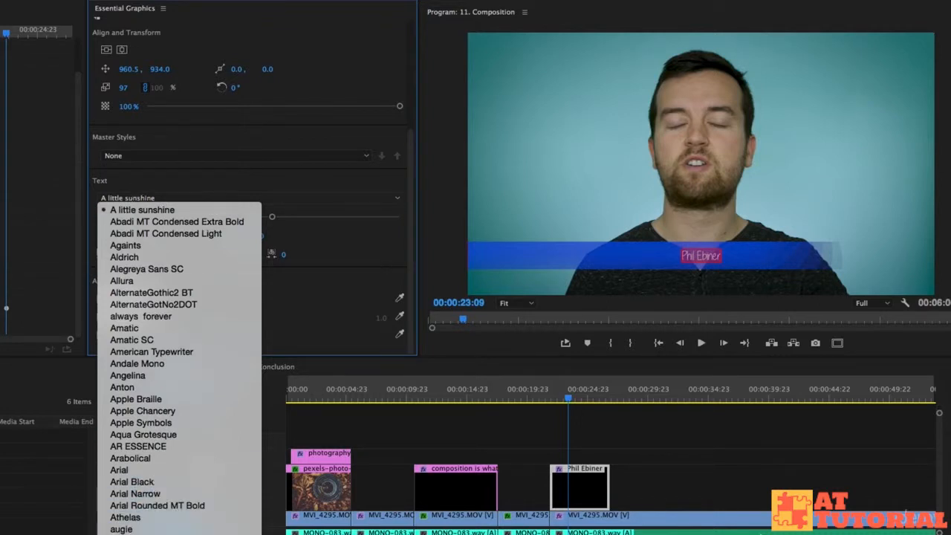
left_click(127, 534)
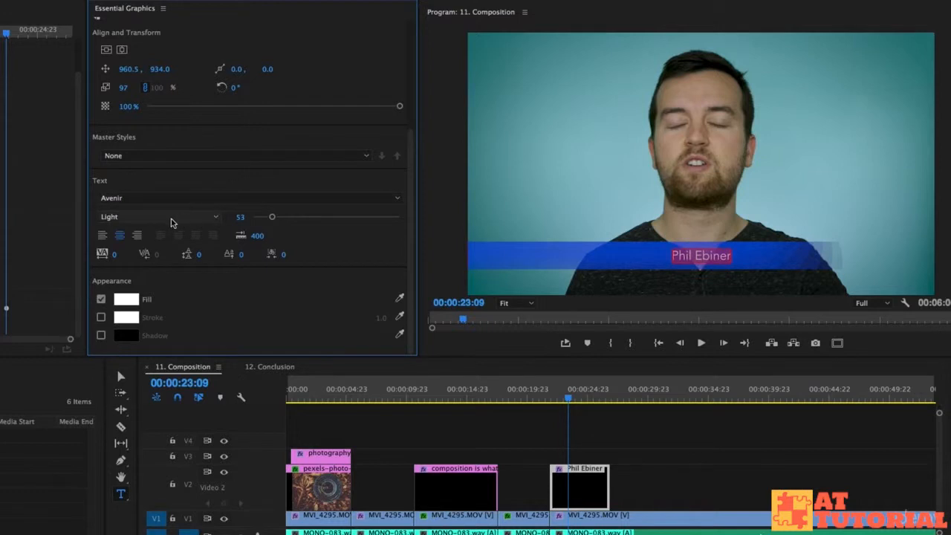
left_click(115, 219)
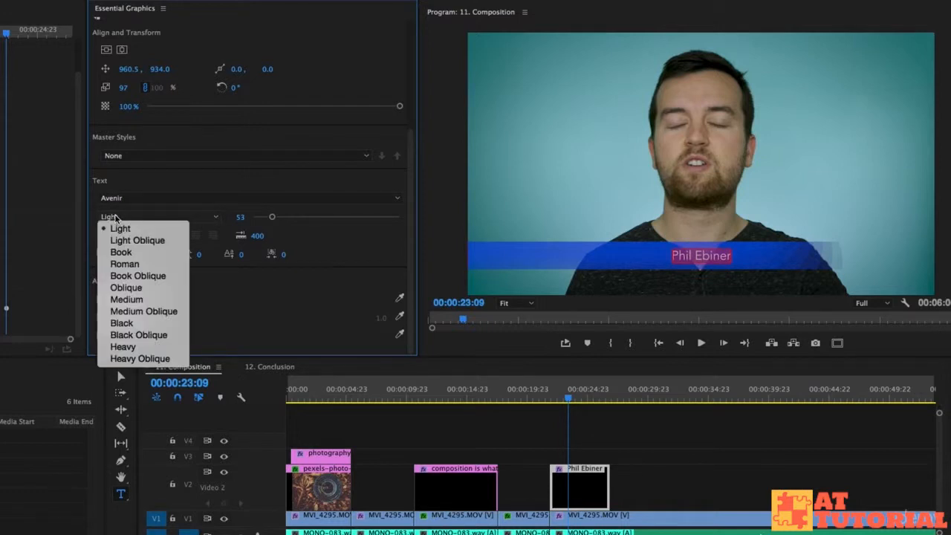
left_click(128, 299)
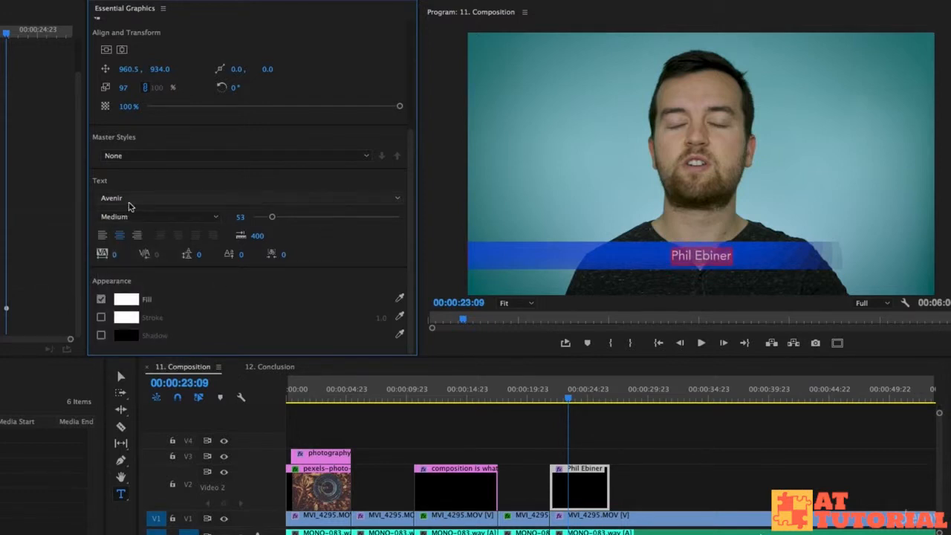
mouse_move(272, 217)
left_mouse_down()
mouse_move(371, 222)
mouse_move(278, 218)
left_mouse_up()
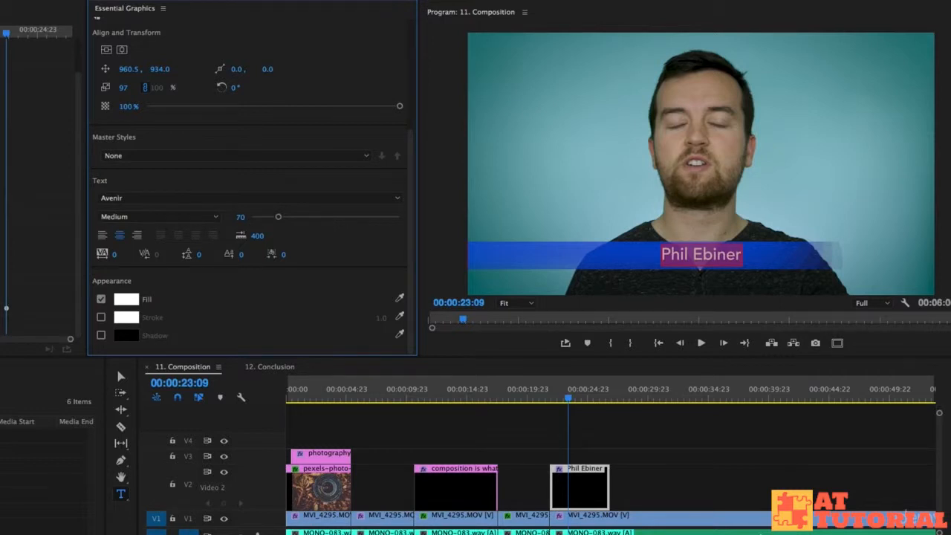
Try left and right paragraph alignment on the caption text and return it to center alignment
left_click(103, 236)
left_click(120, 236)
left_click(136, 236)
left_click(120, 236)
Try a tracking of 127 and a baseline shift on the caption text, undo both, and save the project
left_click_drag(115, 254, 167, 255)
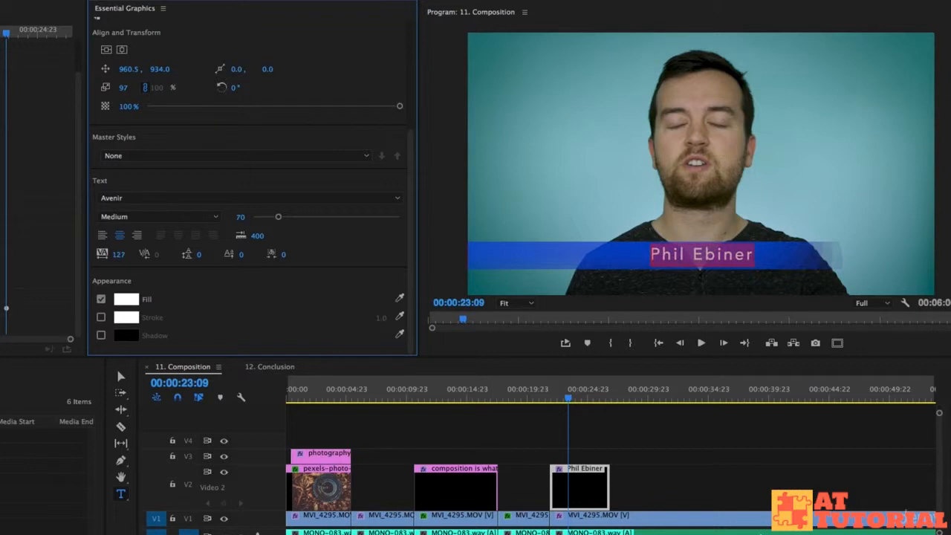
key("super+z")
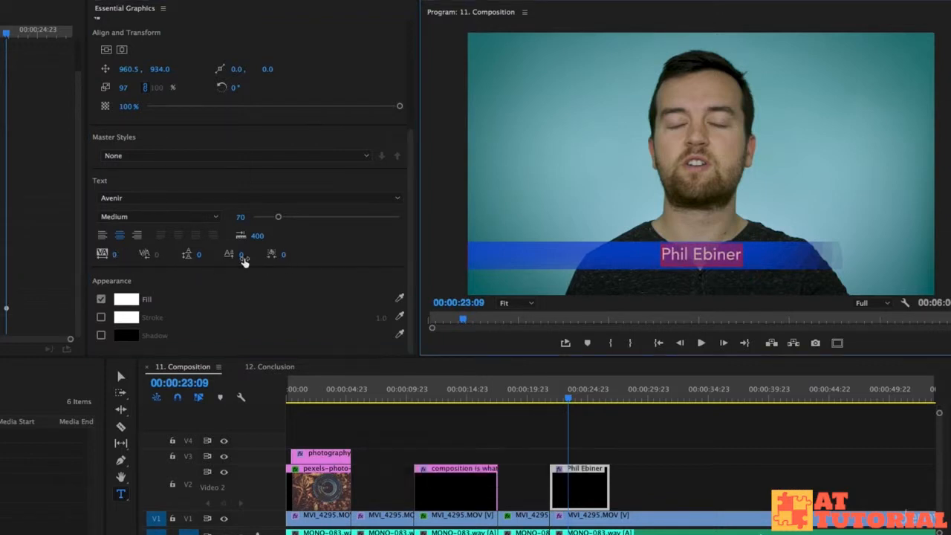
left_click_drag(243, 255, 251, 254)
key("super+z")
key("super+s")
Toggle the caption text's fill off and on, and set the fill color to red
left_click(102, 300)
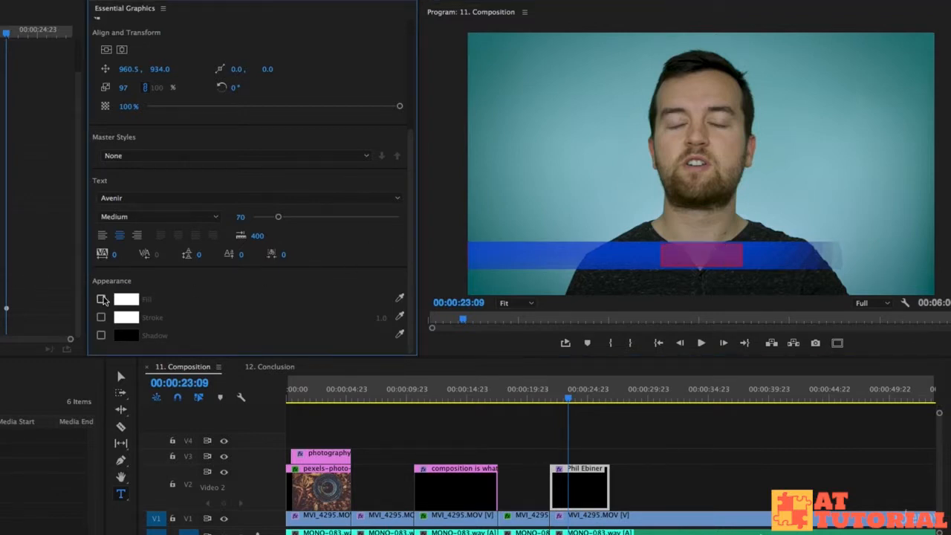
left_click(102, 300)
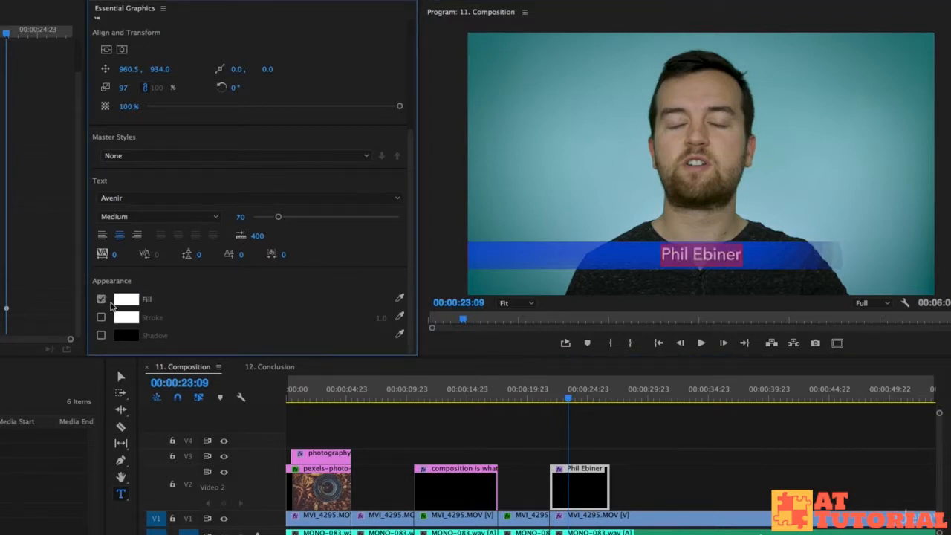
left_click(127, 300)
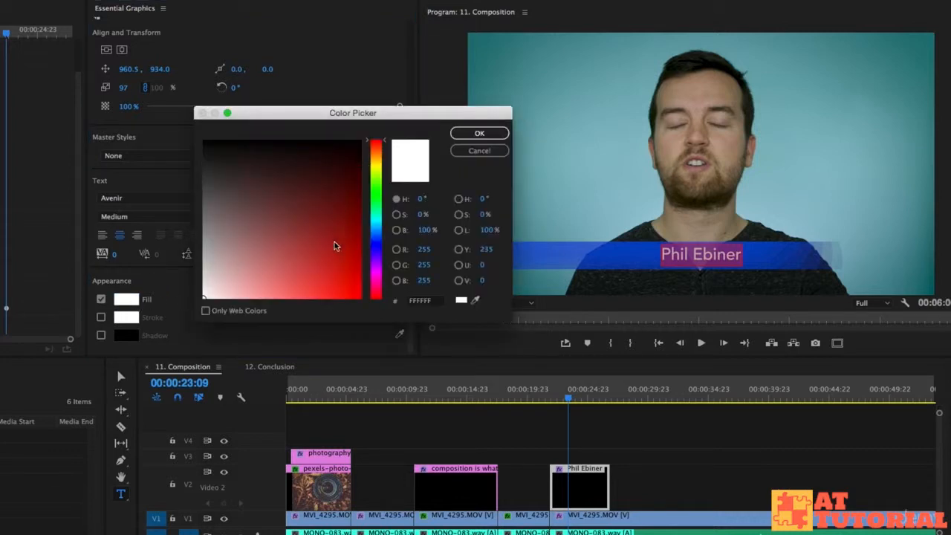
left_click_drag(351, 286, 369, 321)
left_click_drag(323, 238, 324, 262)
left_click(480, 133)
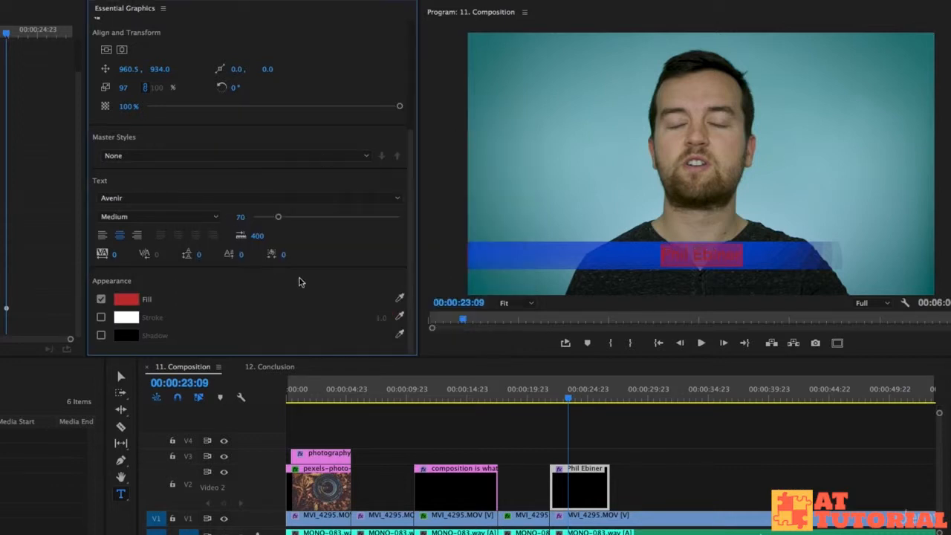
Add a white stroke of width 6.0 to the caption text and set its font size to 400
left_click(102, 317)
mouse_move(381, 319)
left_mouse_down()
mouse_move(397, 318)
mouse_move(385, 318)
left_mouse_up()
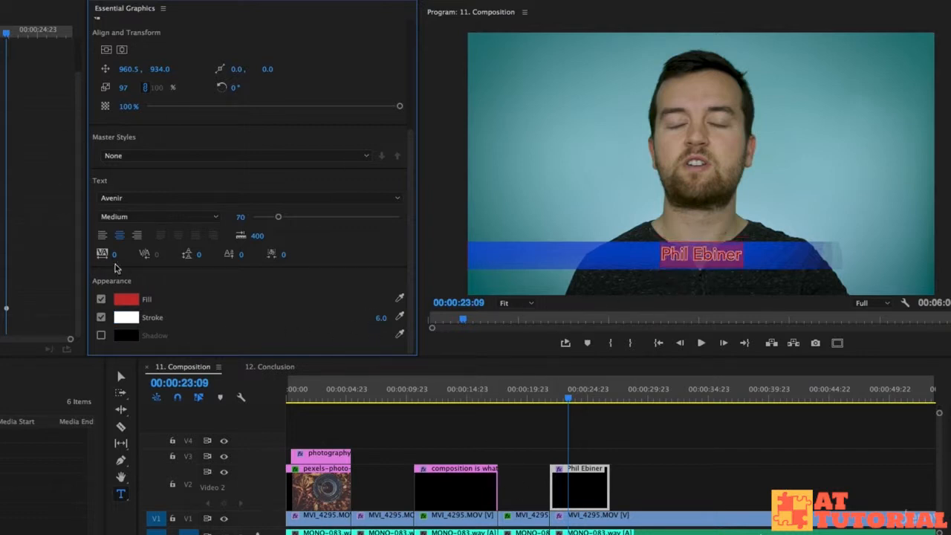
left_click_drag(277, 217, 456, 240)
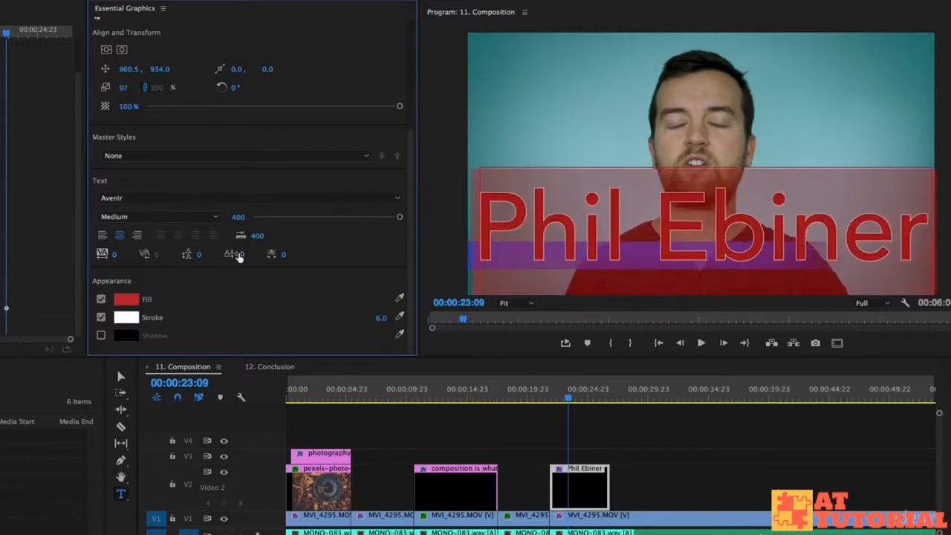
Turn off the caption text's fill to leave only the outline, and reselect the caption clip in the timeline
left_click(102, 299)
left_click(718, 452)
left_click(585, 490)
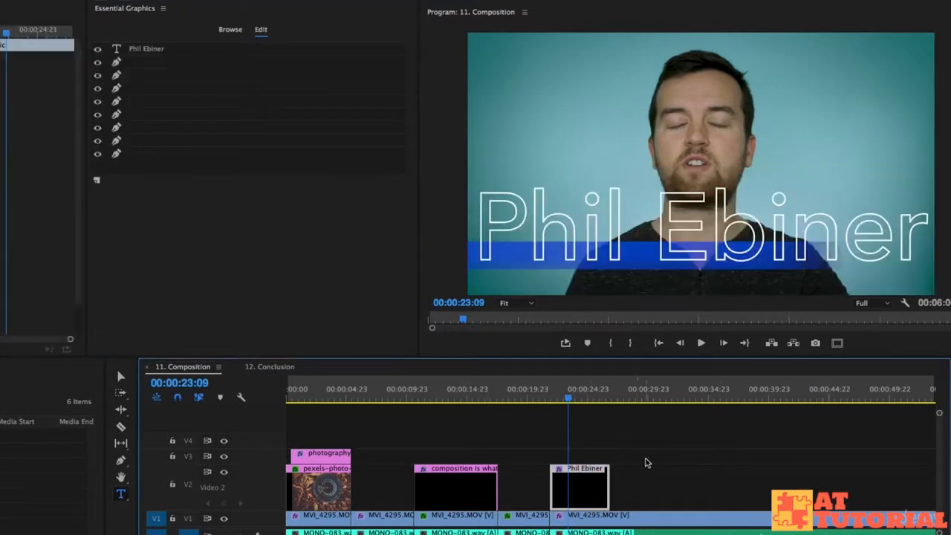
Set the caption text's font style to Avenir Heavy Oblique
left_click(177, 51)
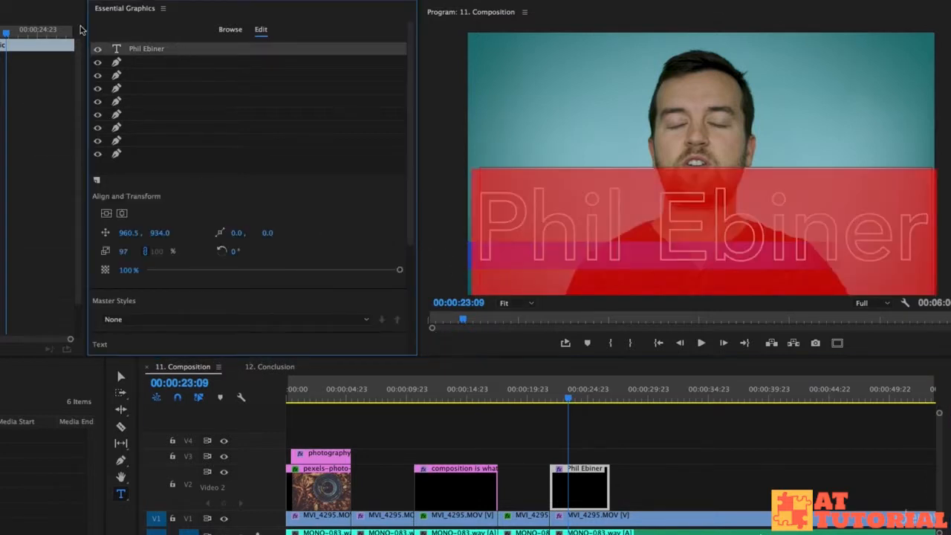
scroll(160, 235, "down", 1)
scroll(160, 236, "down", 3)
scroll(205, 287, "down", 3)
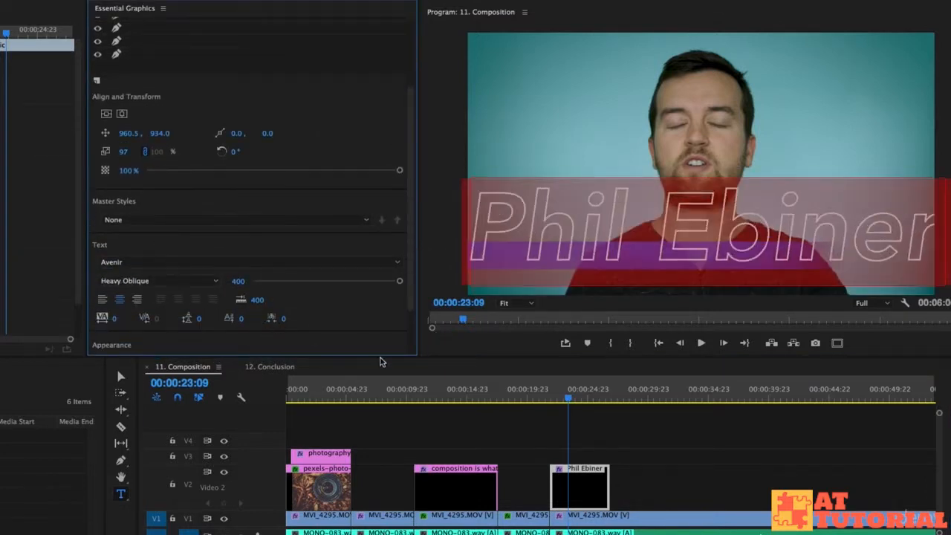
scroll(334, 301, "down", 3)
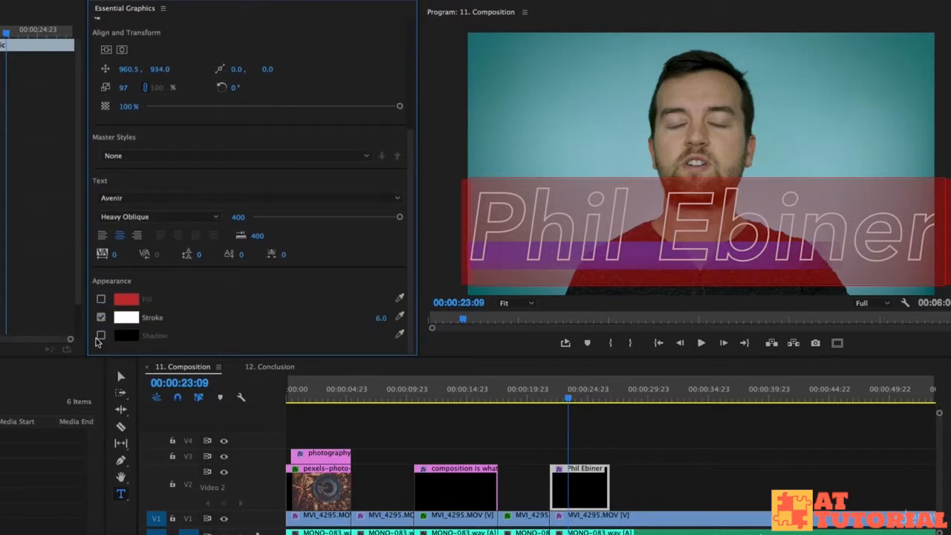
Turn on the caption text's red fill and its shadow, and reduce the shadow blur to 188
left_click(101, 299)
left_click(101, 336)
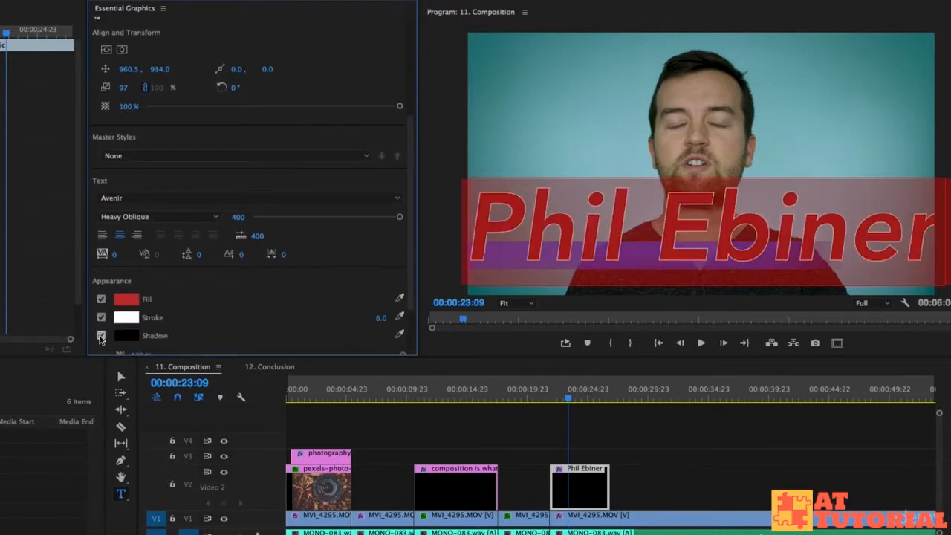
scroll(100, 297, "down", 4)
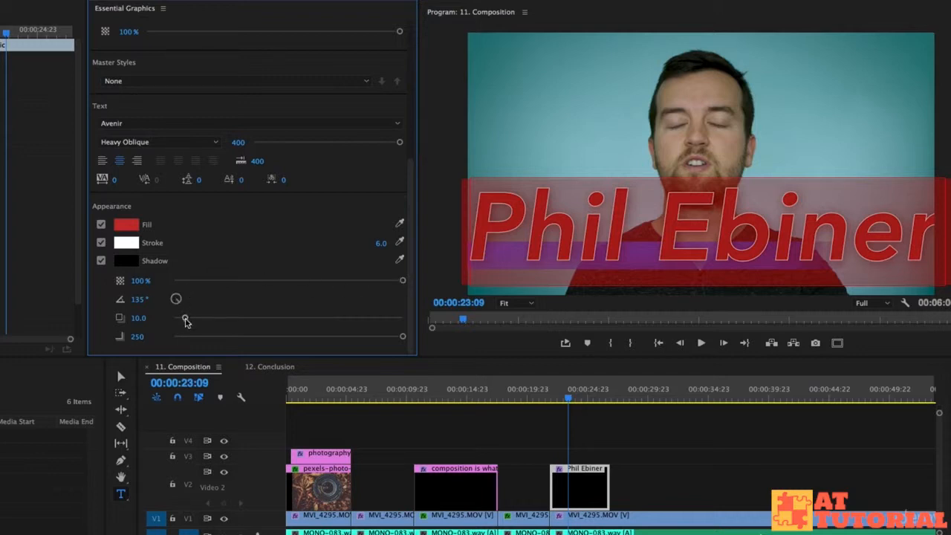
left_click_drag(403, 337, 345, 338)
left_click(673, 458)
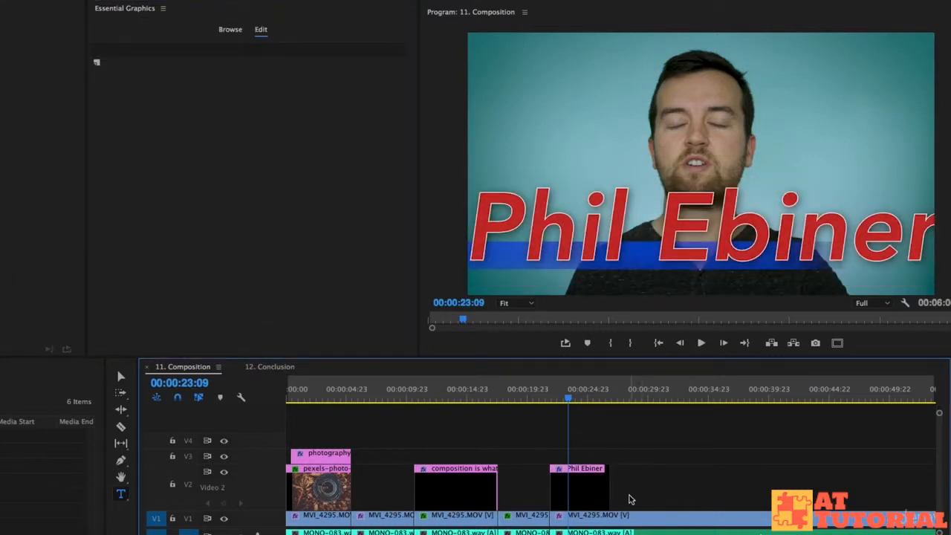
Reselect the styled caption clip on V2 and play the sequence from about 00:00:22:10 to review it
left_click(562, 488)
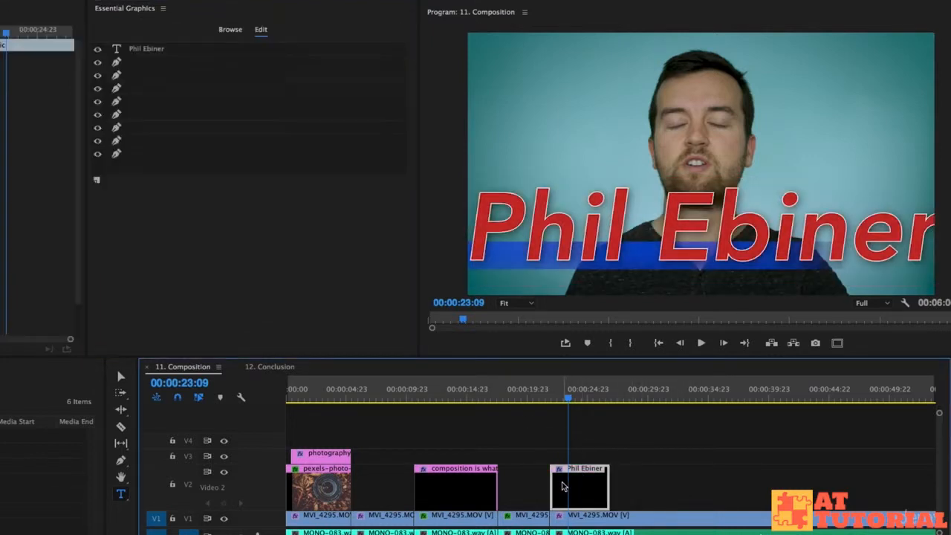
left_click(695, 485)
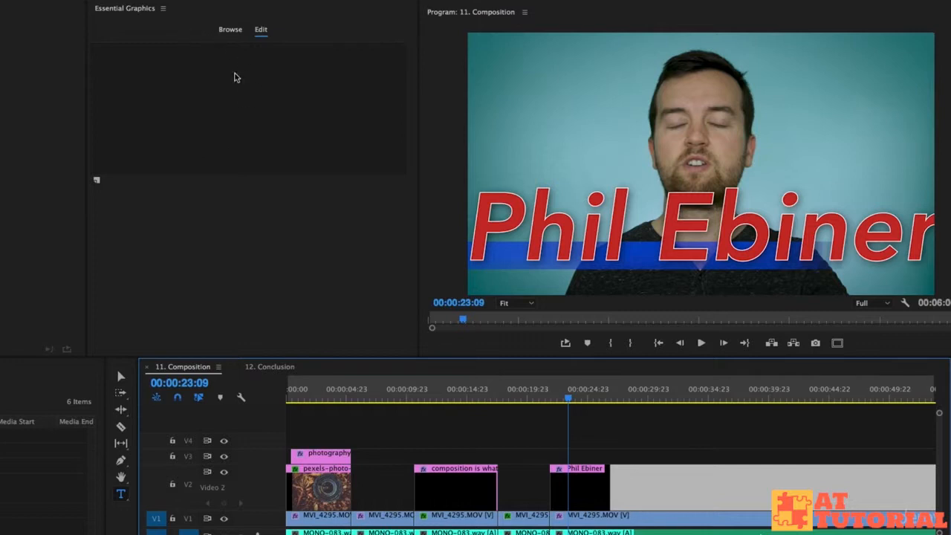
left_click(596, 484)
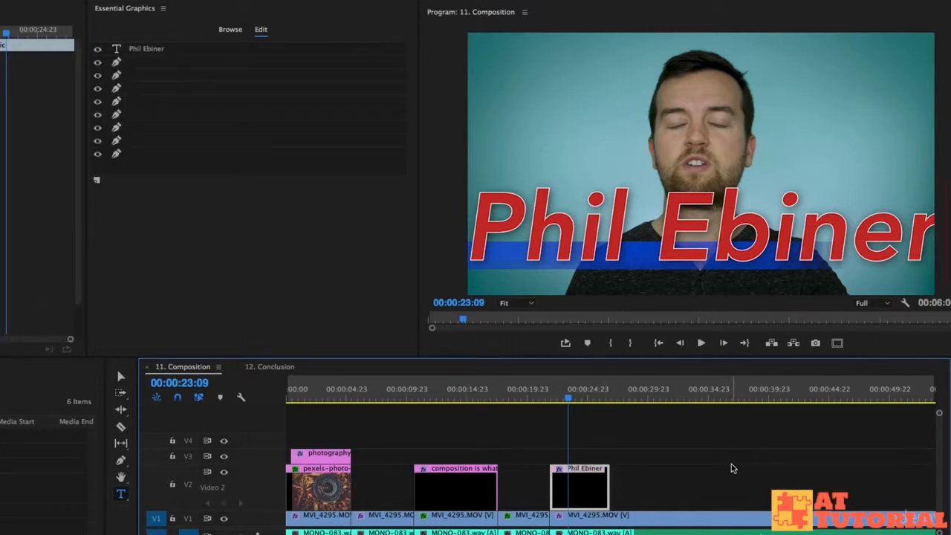
left_click_drag(554, 394, 555, 390)
key("space")
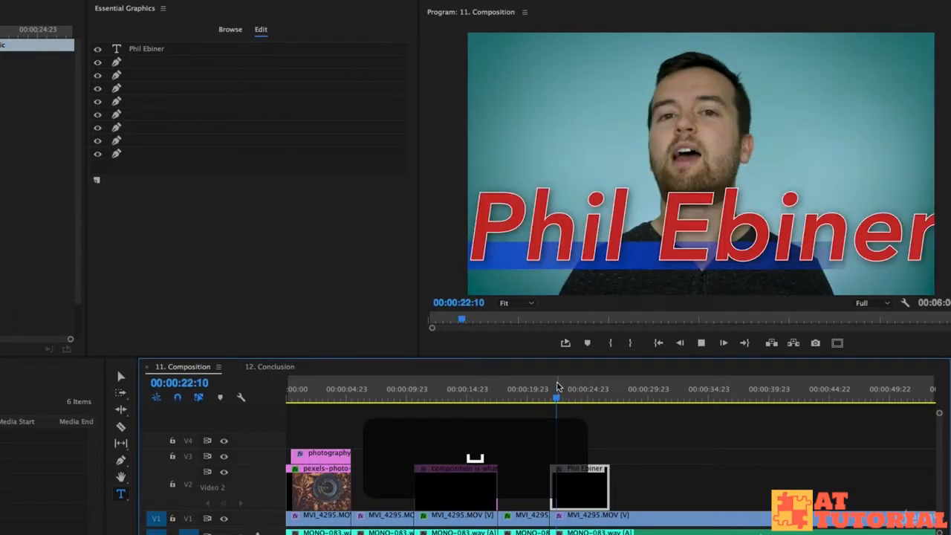
key("space")
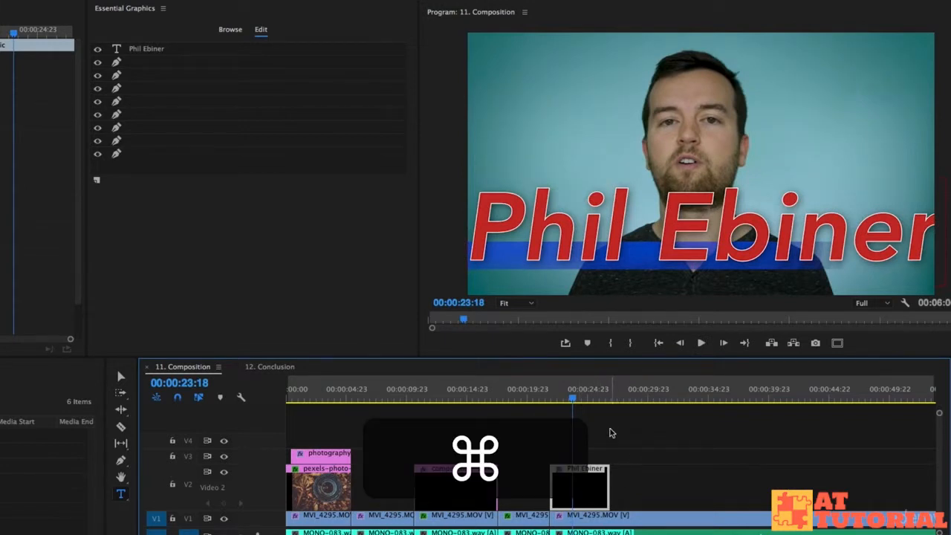
Try pasting a copy of the caption clip at 00:00:30:20, preview it, and delete the pasted copy
key("super+c")
left_click(660, 398)
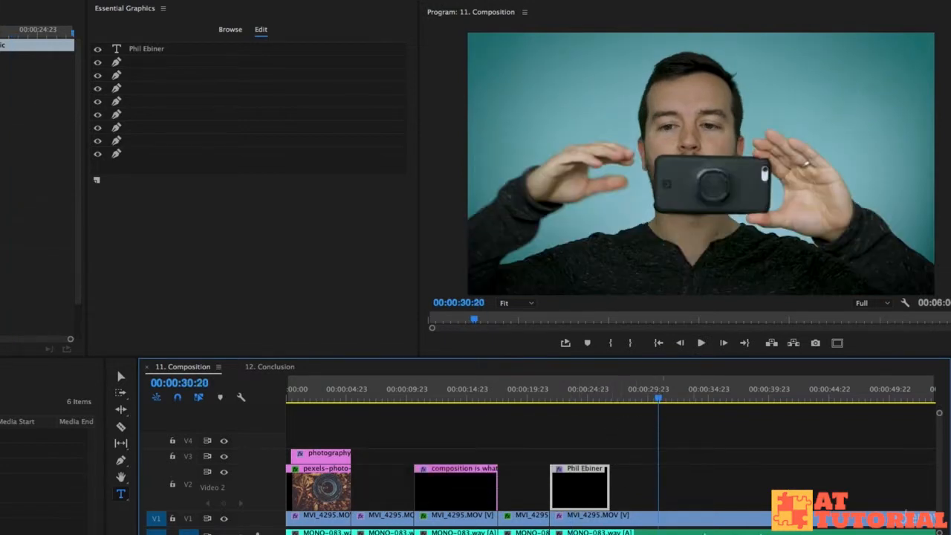
key("super+v")
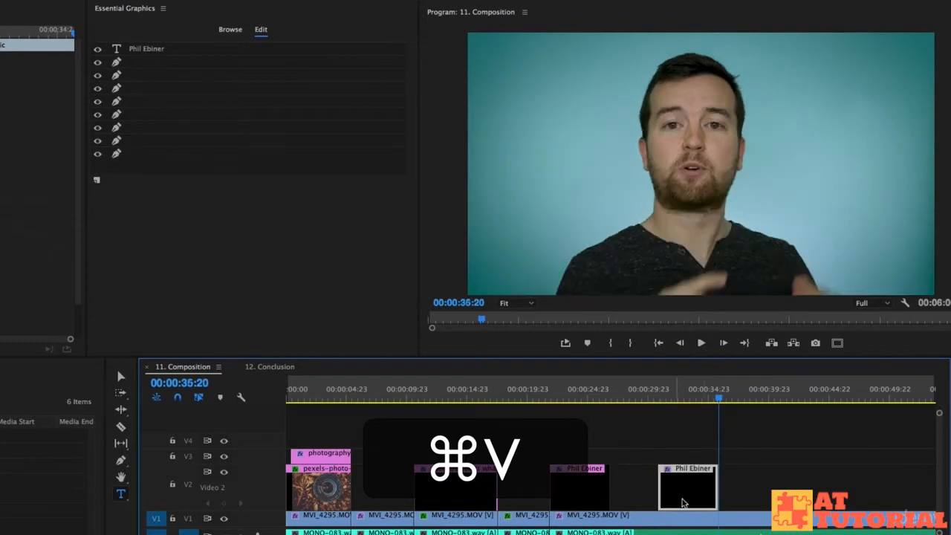
left_click(669, 396)
left_click_drag(683, 397, 688, 398)
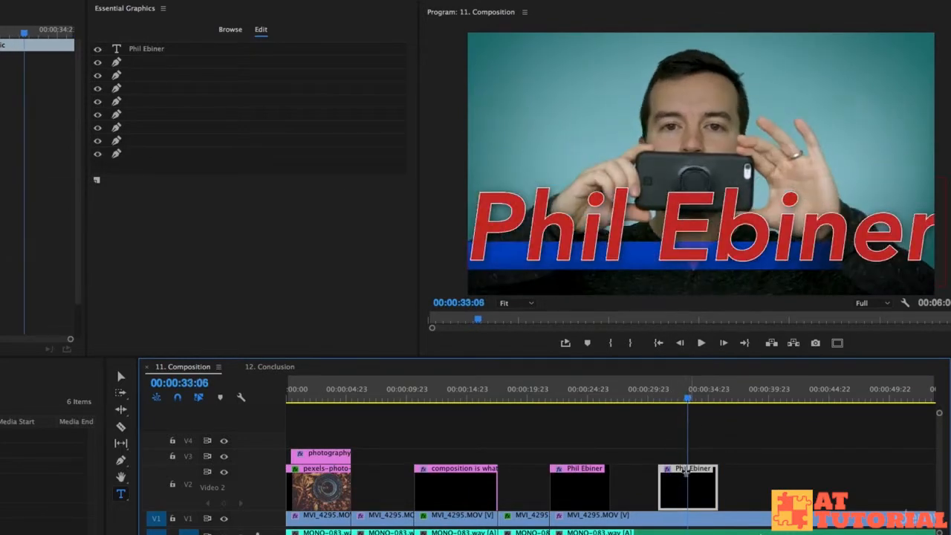
key("BackSpace")
Duplicate the caption clip farther along V2, starting at about 00:00:31, and play through the copy to check it
left_click_drag(592, 495, 712, 487, "alt")
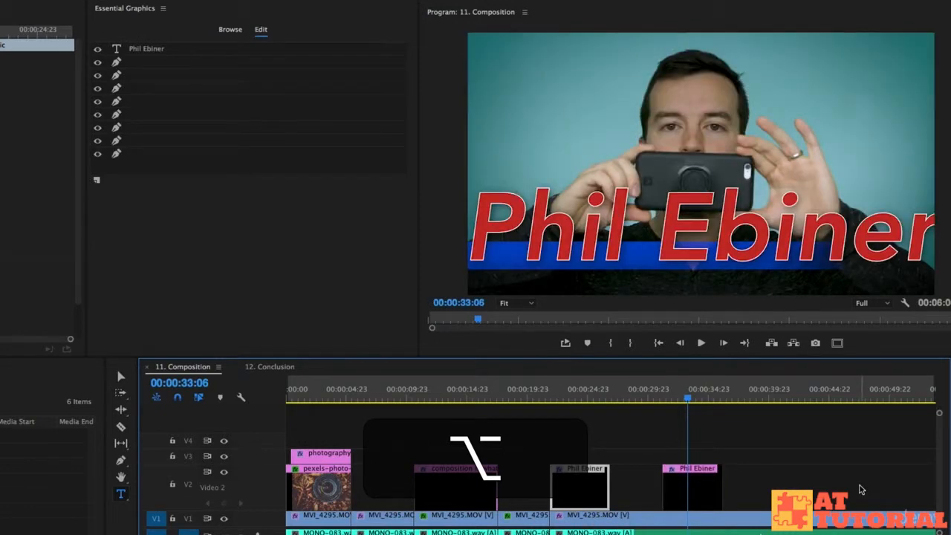
left_click_drag(687, 400, 664, 401)
key("space")
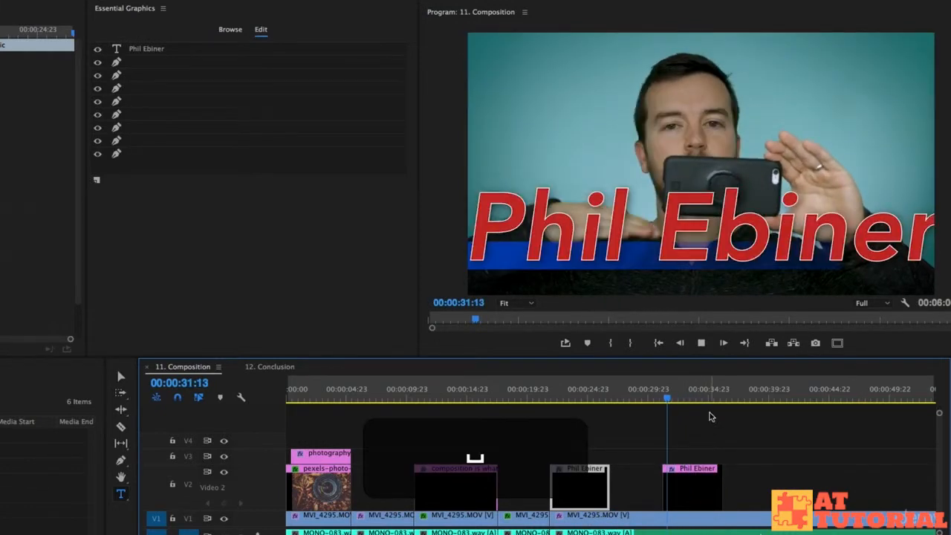
key("space")
left_click(556, 401)
left_click_drag(556, 401, 677, 392)
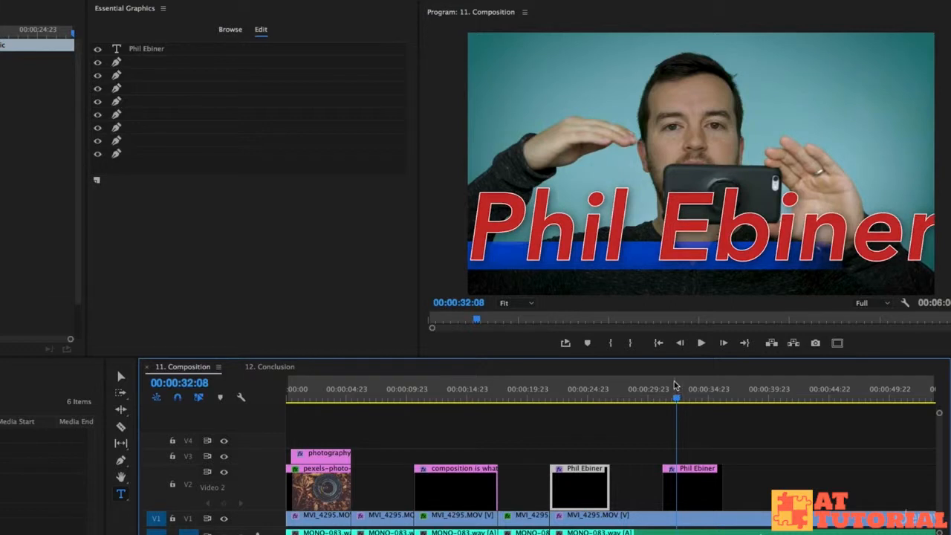
mouse_move(678, 399)
left_mouse_down()
mouse_move(664, 398)
mouse_move(683, 399)
left_mouse_up()
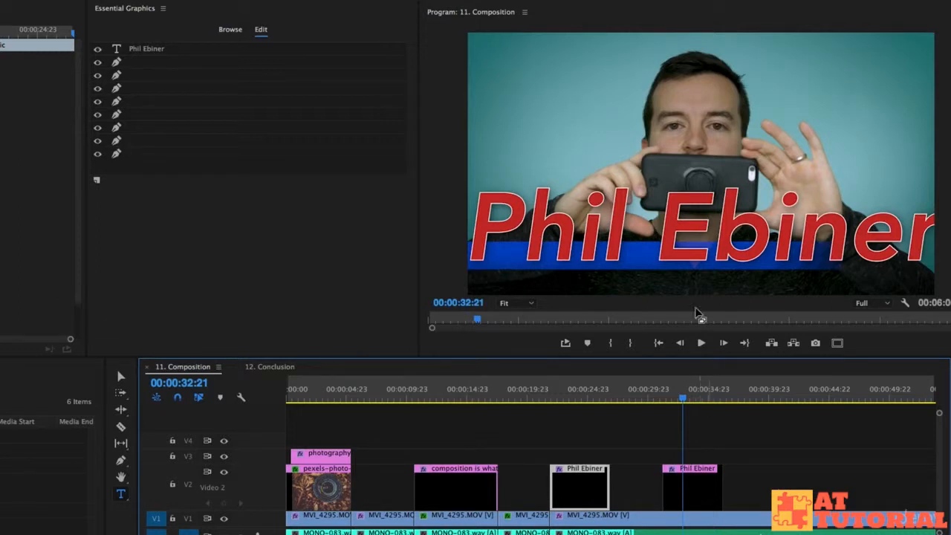
Replace all the text in the duplicated caption with "camera"
double_click(599, 235)
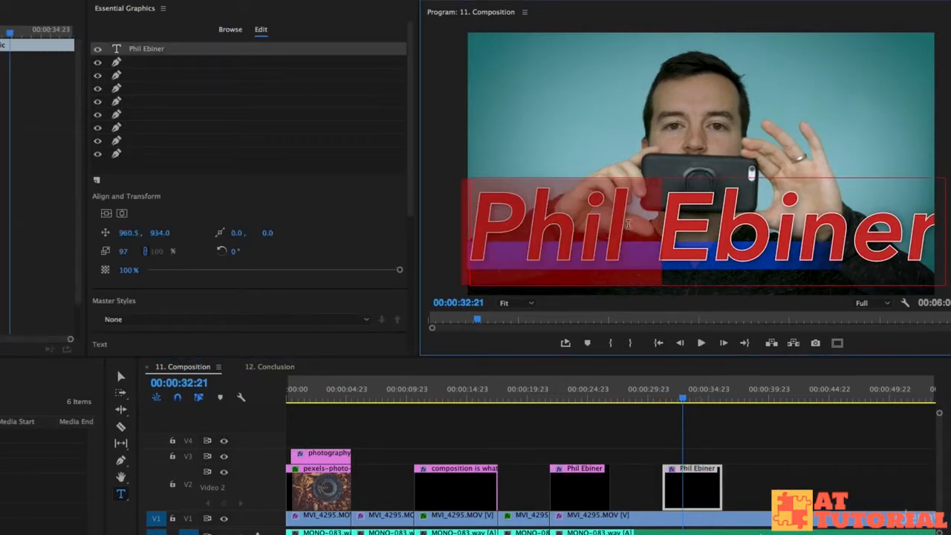
key("super+a")
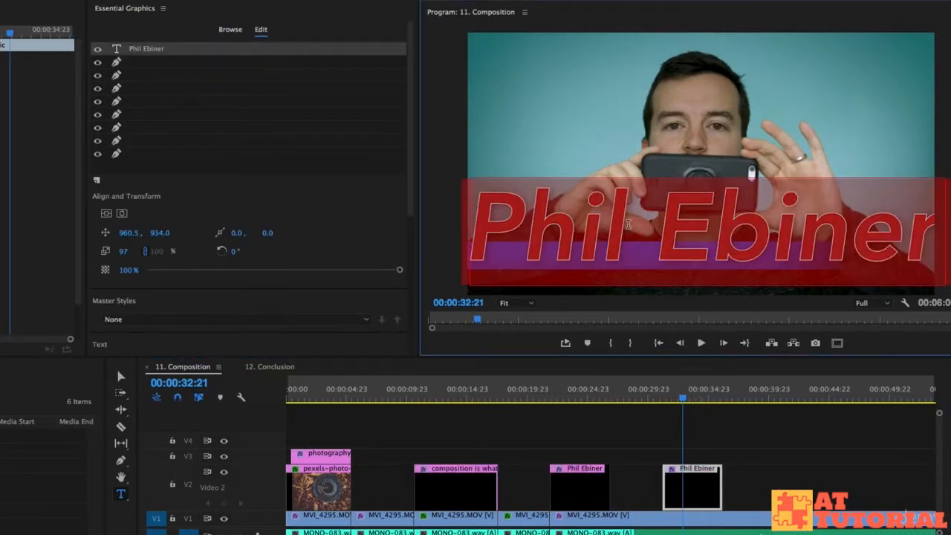
type("camera")
left_click(689, 436)
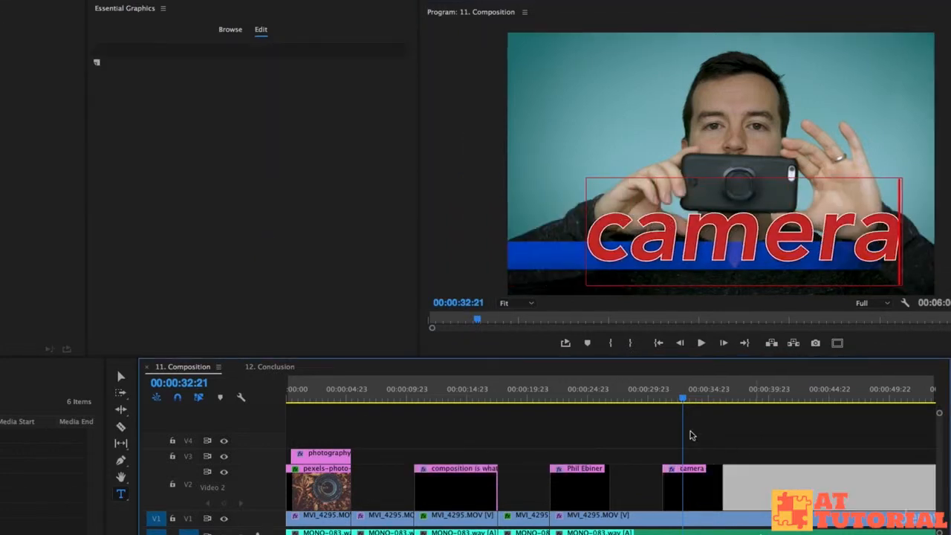
Compare the original caption with the "camera" caption by switching between them, finishing at 00:00:23:01
left_click_drag(574, 399, 568, 398)
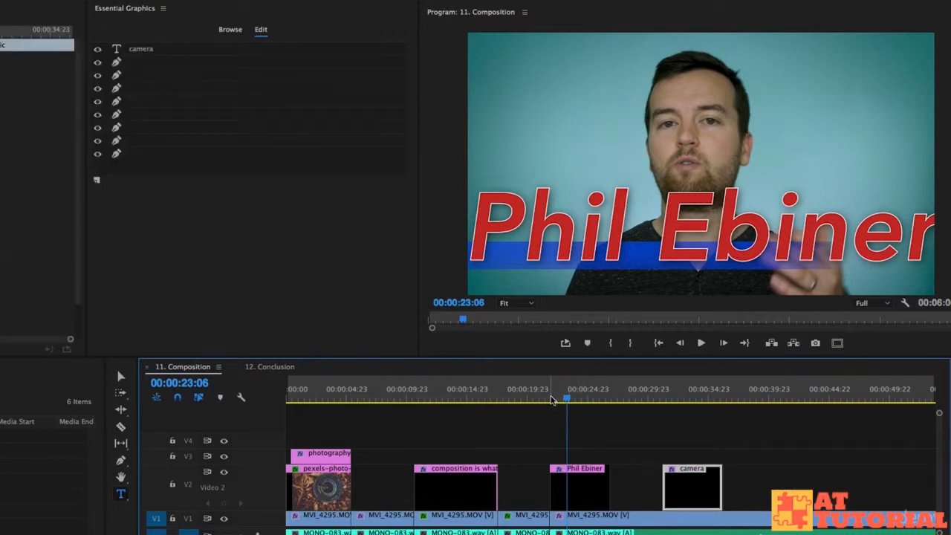
left_click(688, 395)
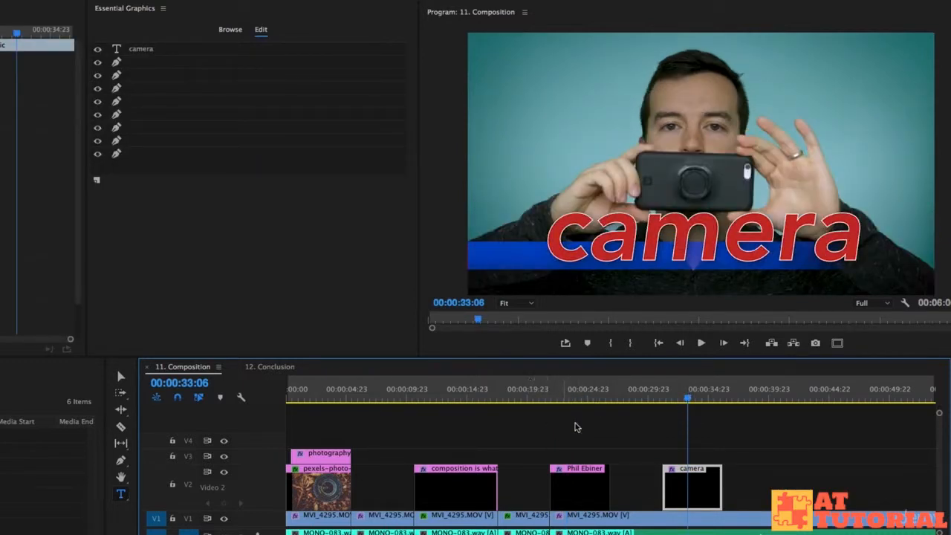
left_click(566, 394)
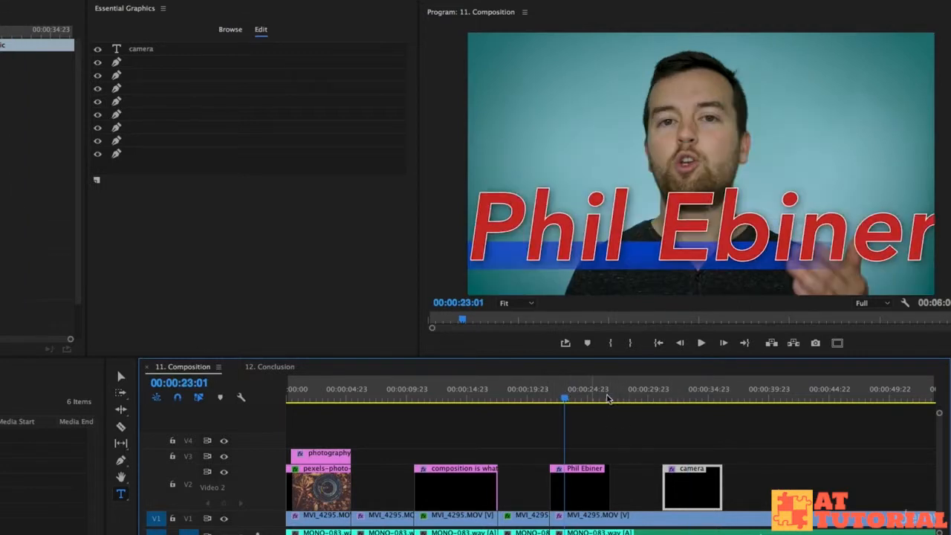
left_click(694, 396)
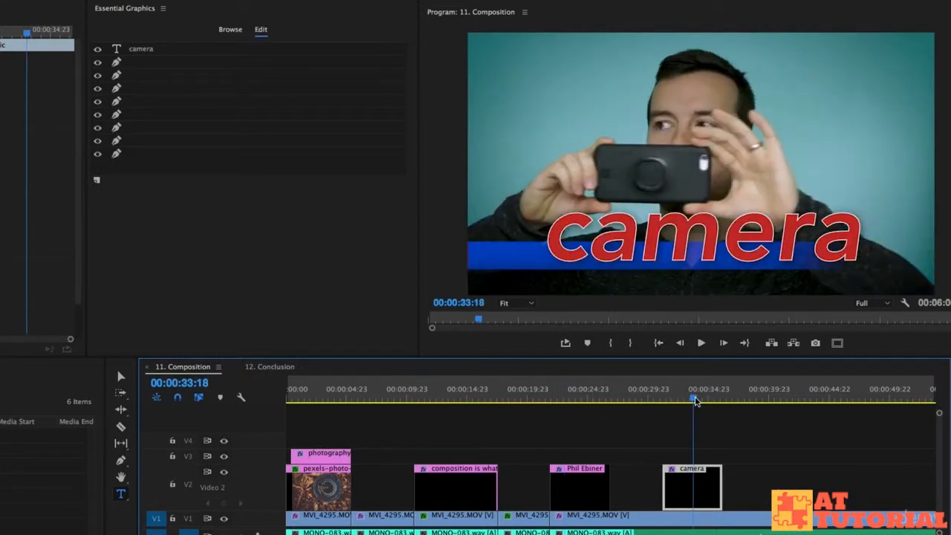
left_click(568, 394)
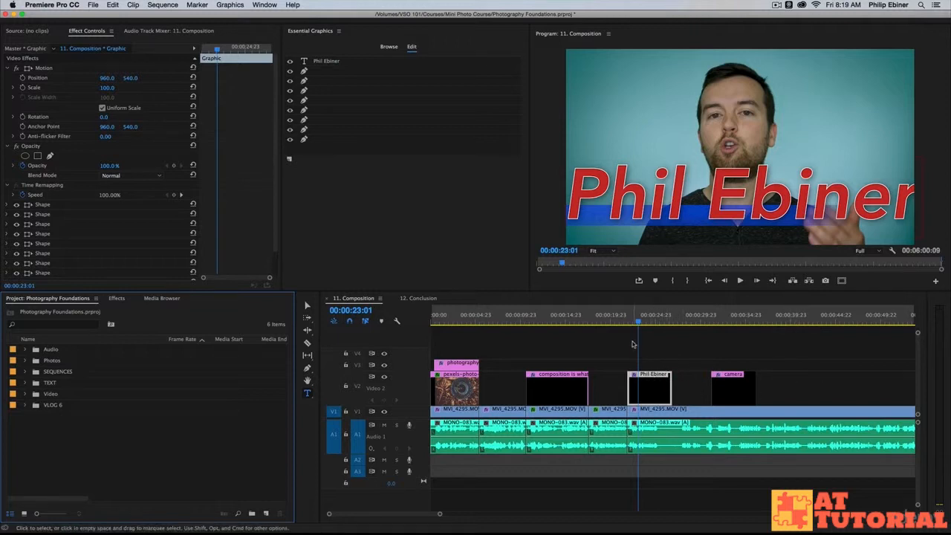
Show the Lower Thirds graphics templates and delete both the original and "camera" caption clips from V2
left_click(385, 47)
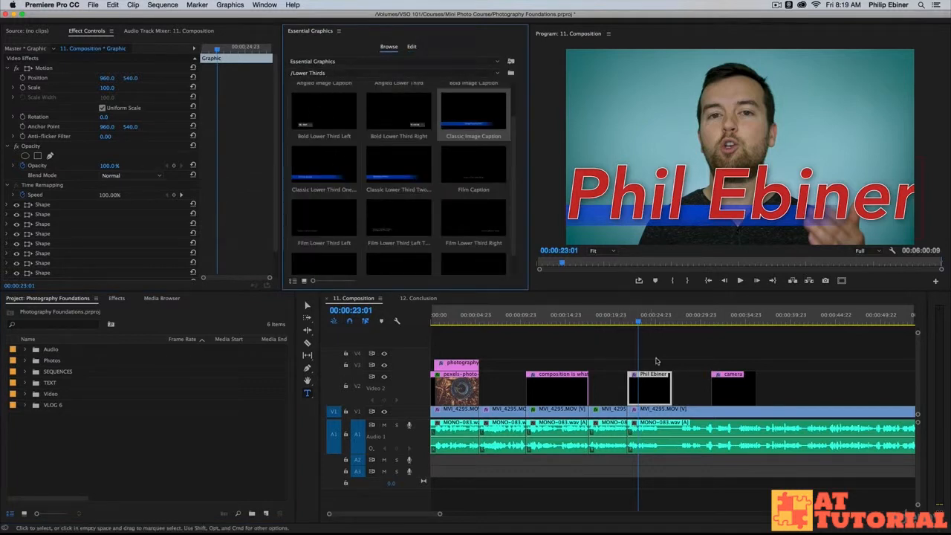
left_click_drag(749, 362, 631, 384)
key("BackSpace")
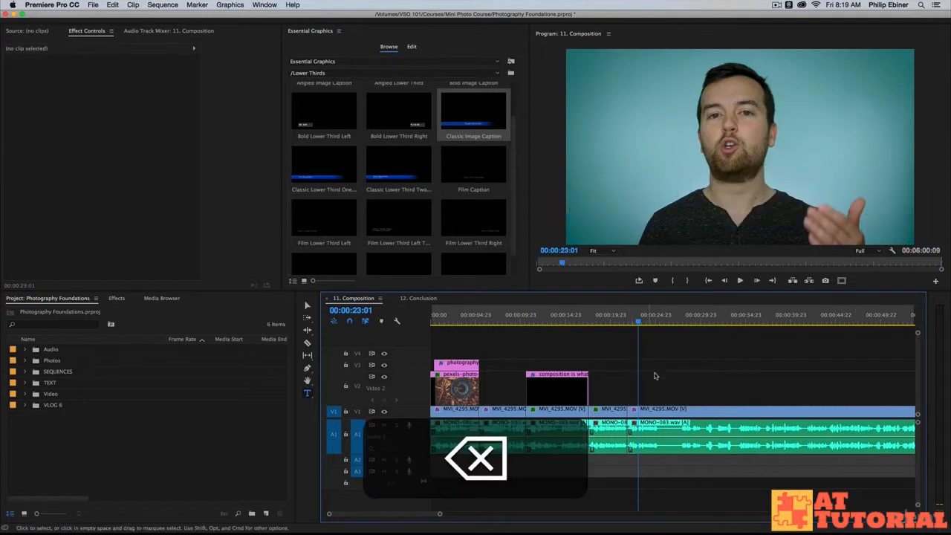
Use the Type tool to add a new text graphic reading "Hello" over the video at 00:00:23:01
left_click(307, 305)
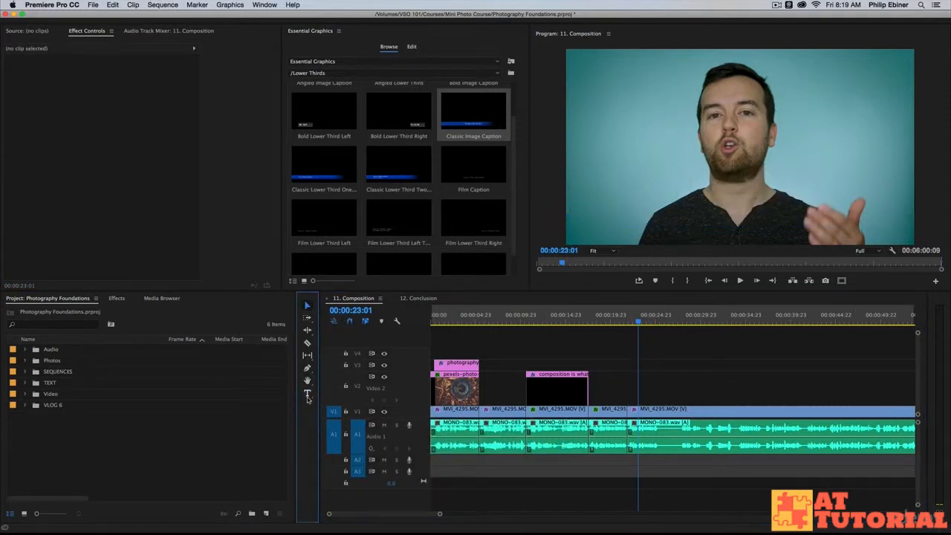
left_click(307, 394)
left_click(645, 205)
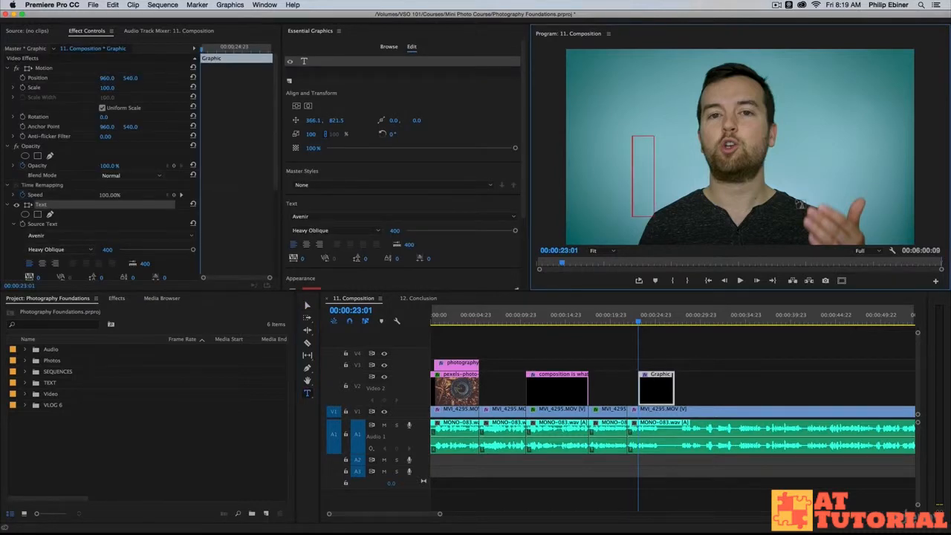
type("Hello")
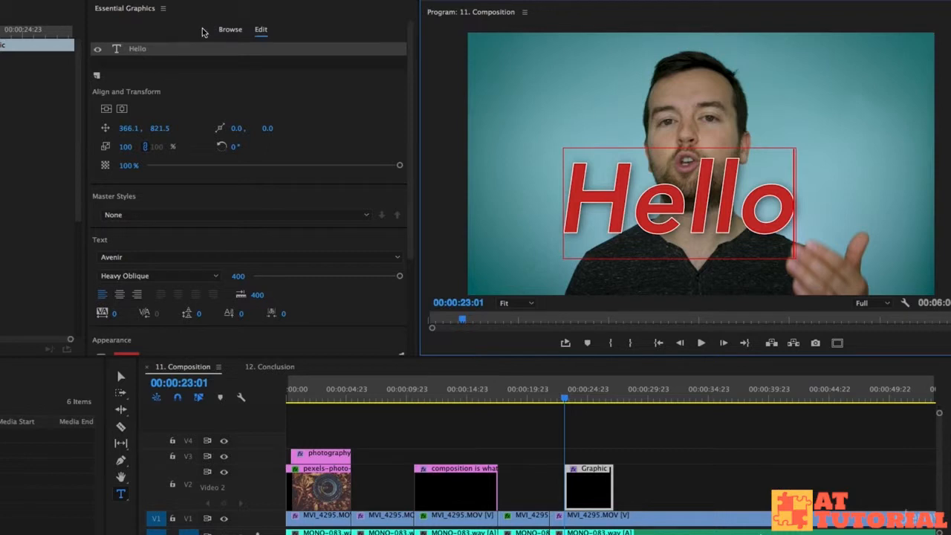
Open a new master text style for the "Hello" text, cancel it, and review its transform, text and appearance settings
scroll(368, 94, "down", 4)
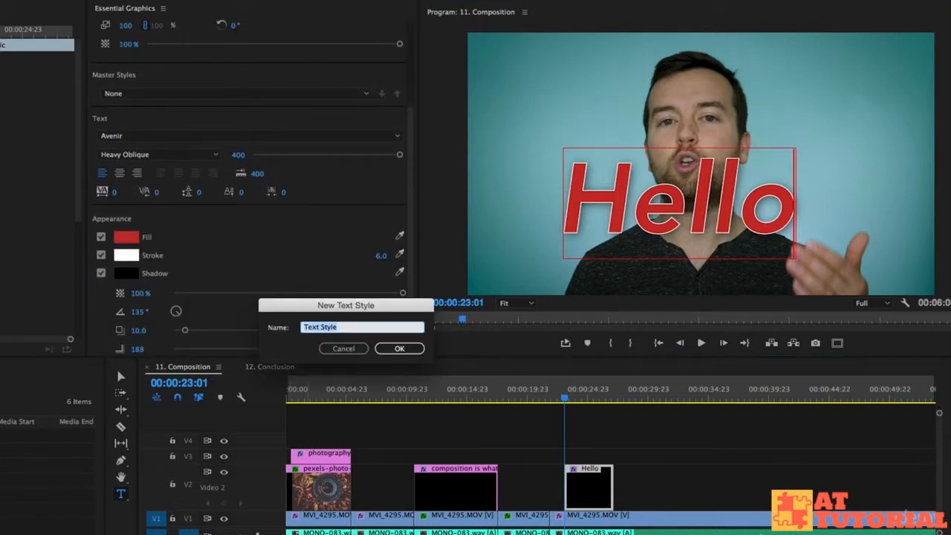
left_click(348, 349)
scroll(314, 282, "up", 4)
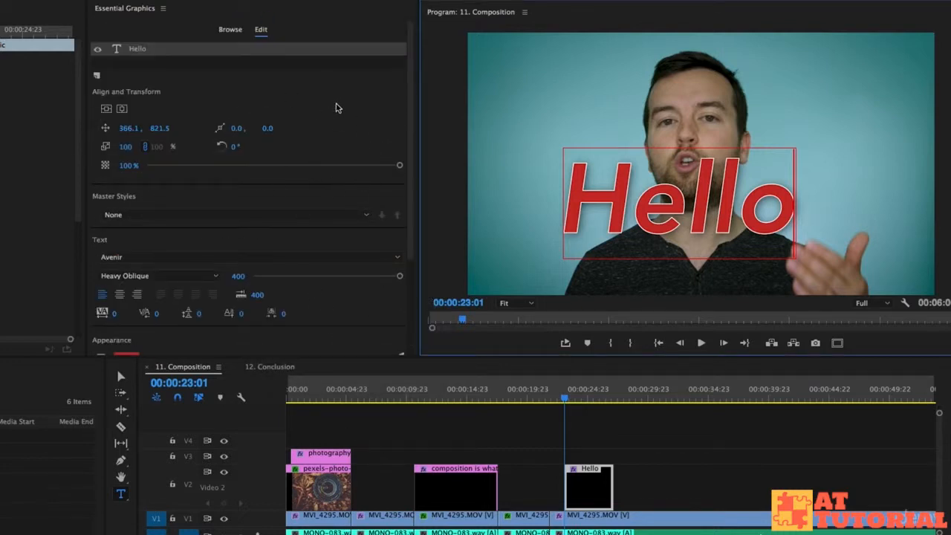
scroll(334, 135, "down", 3)
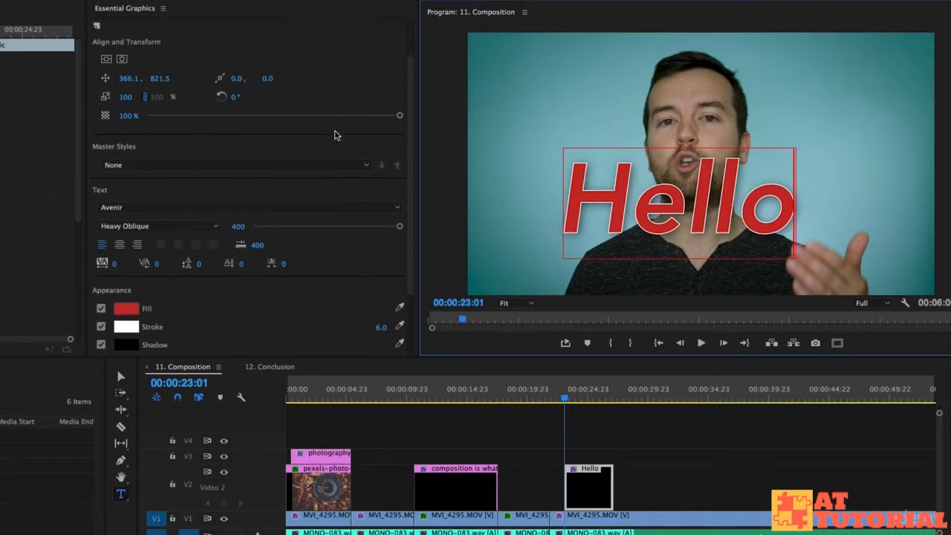
scroll(335, 135, "up", 3)
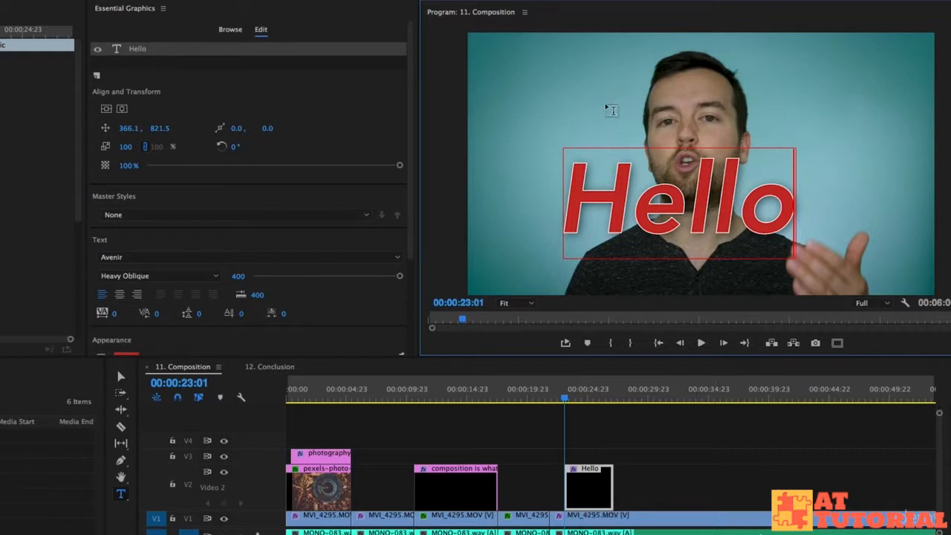
Add a second text layer reading "Hi" to the "Hello" graphic, in the upper right of the video frame, and select it
left_click(804, 122)
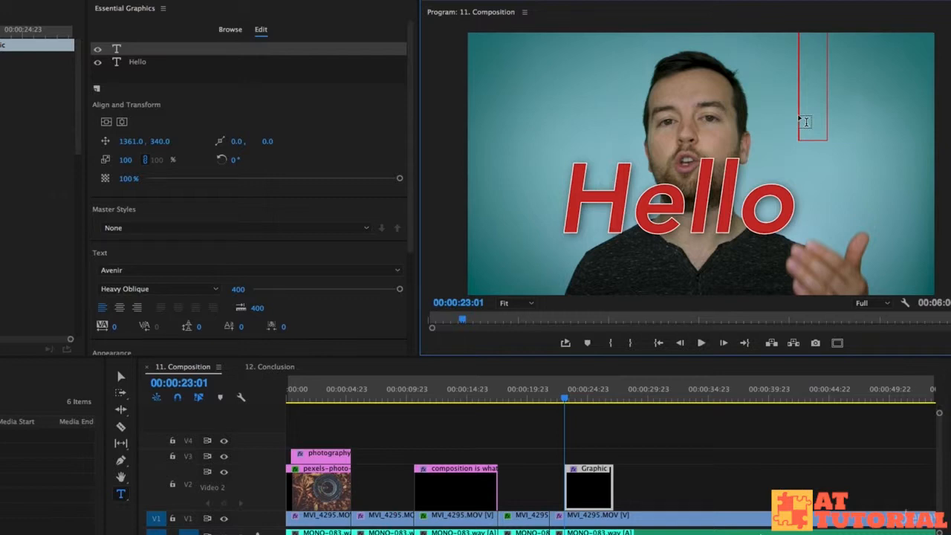
type("Hi")
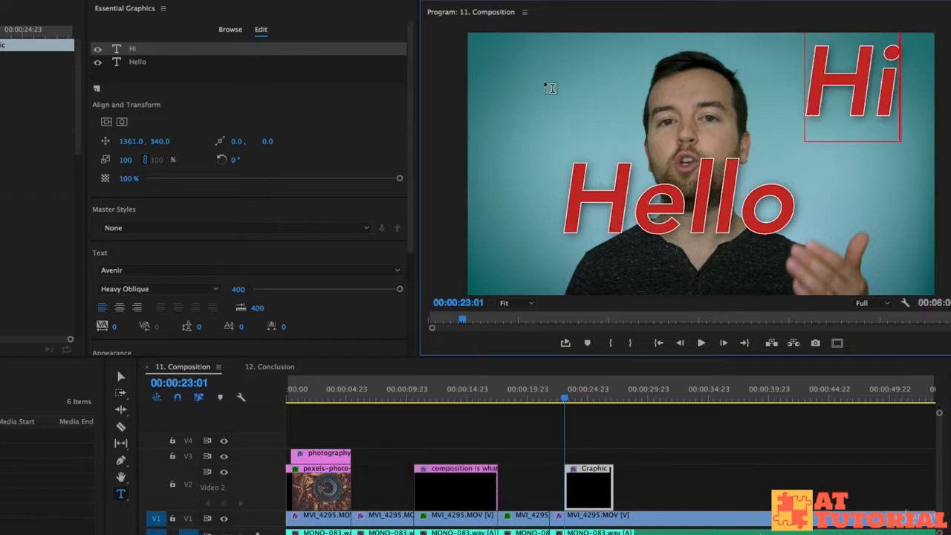
left_click(151, 62)
left_click(148, 50)
left_click(145, 62)
left_click(145, 57)
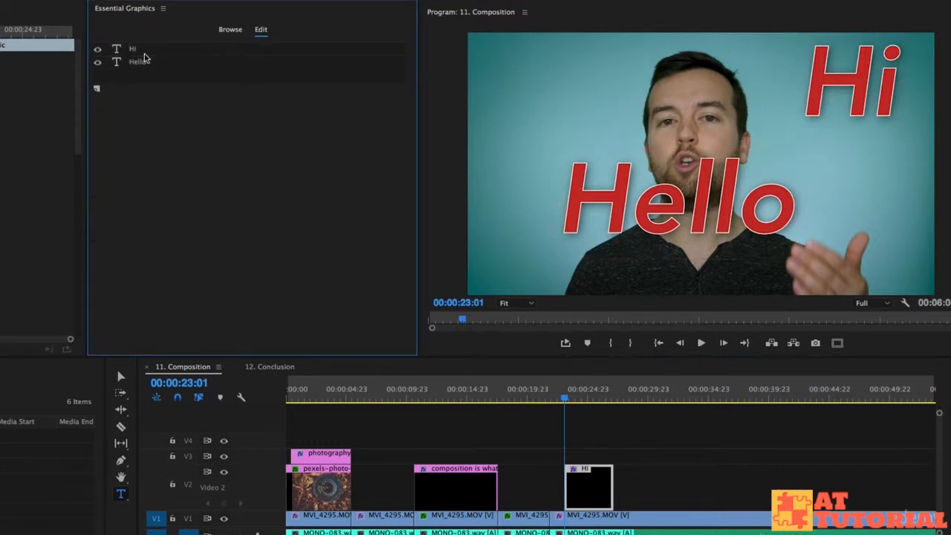
left_click(138, 50)
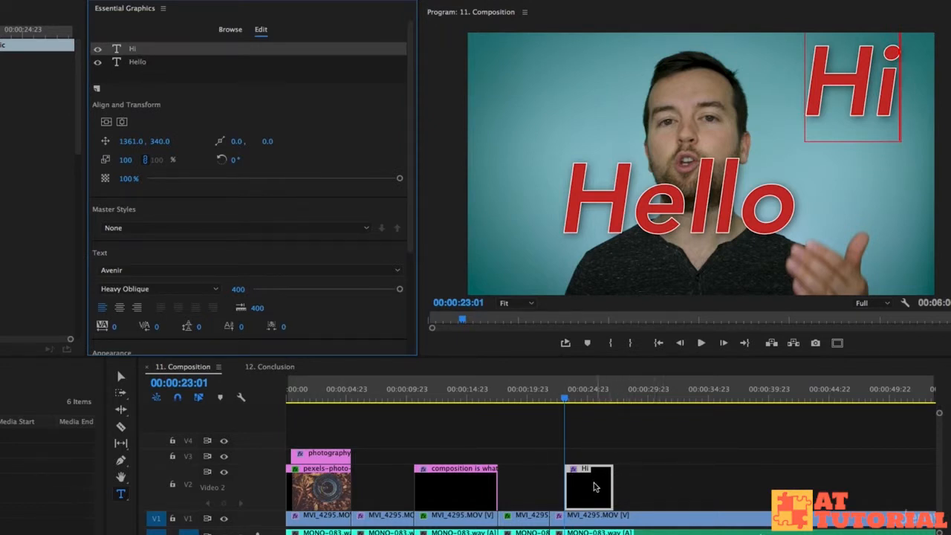
Move the two-layer text graphic slightly earlier on V2 and switch between its "Hi" and "Hello" layers
mouse_move(590, 486)
left_mouse_down()
mouse_move(613, 502)
mouse_move(580, 503)
mouse_move(577, 494)
left_mouse_up()
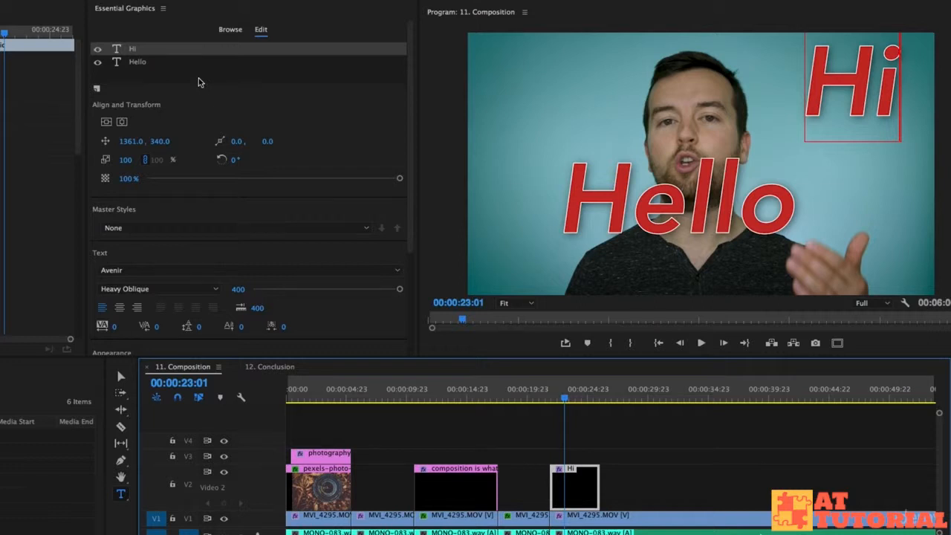
left_click(130, 64)
left_click(133, 55)
left_click(133, 49)
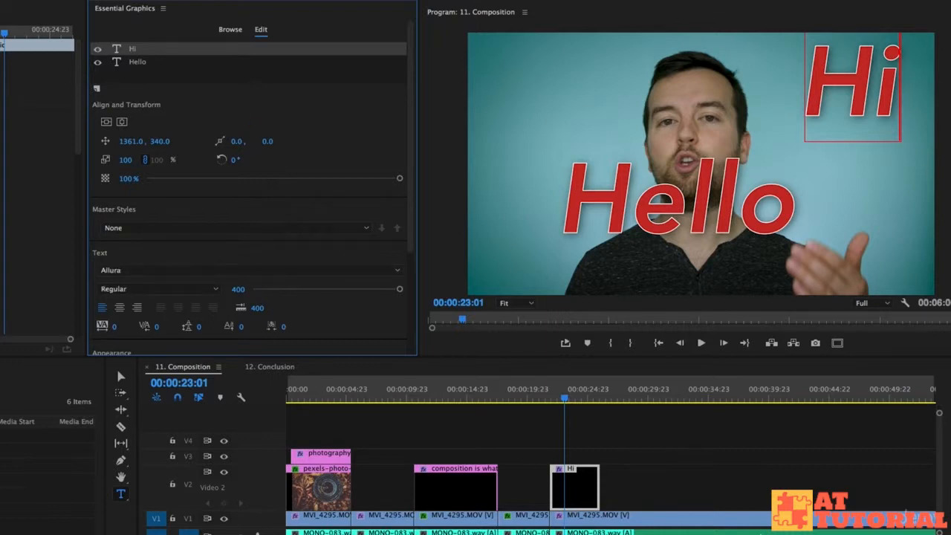
left_click(142, 62)
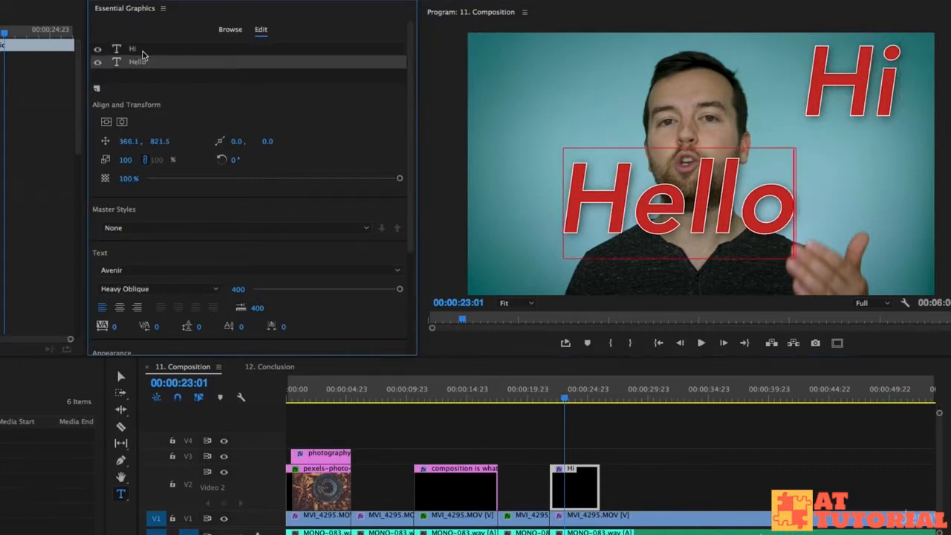
left_click(137, 57)
left_click(134, 49)
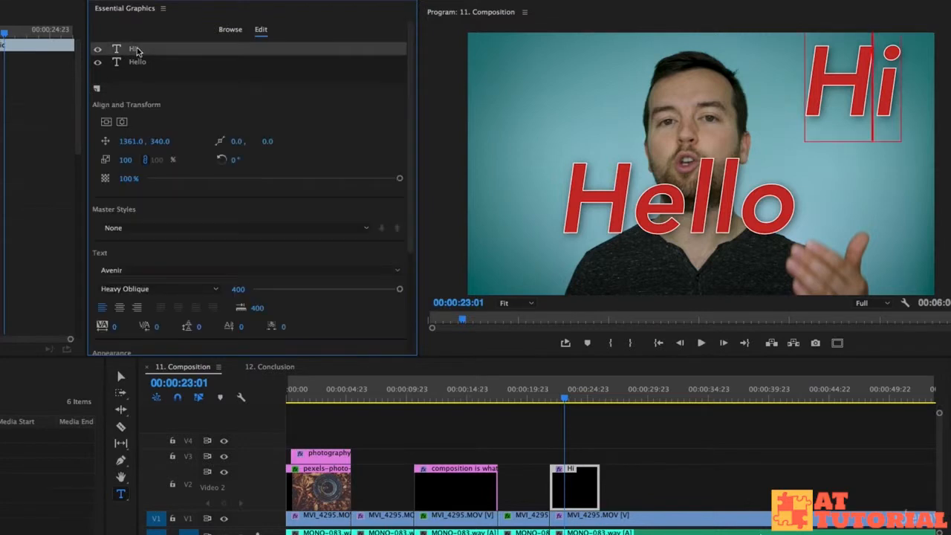
Scale the whole "Hi" text to 40% and set its vertical position to 464.0
left_click(884, 91)
key("super+a")
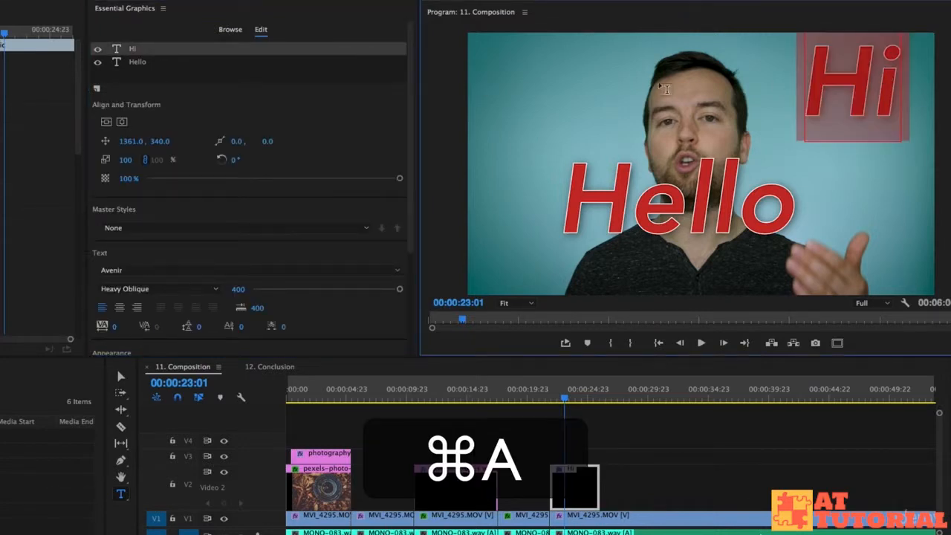
left_click_drag(126, 159, 82, 159)
left_click_drag(164, 142, 256, 142)
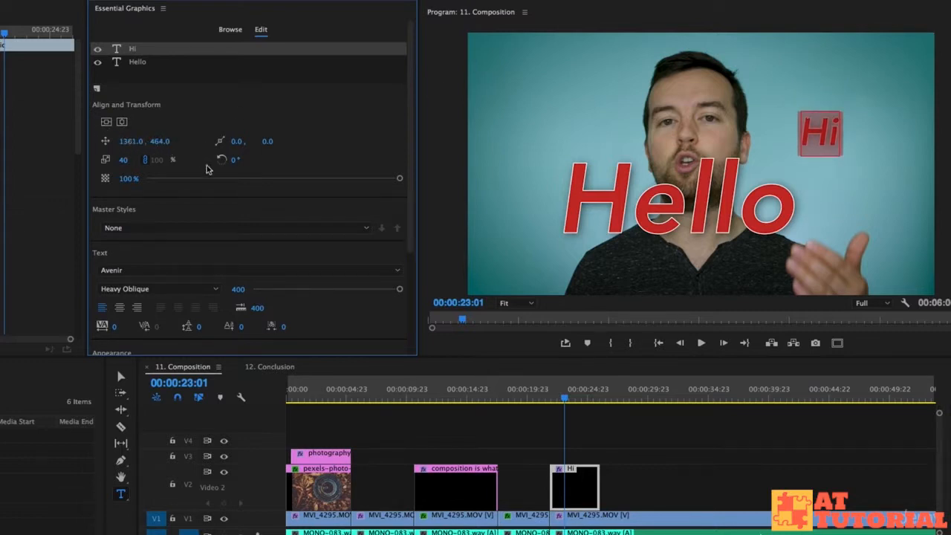
Use the Selection tool to move "Hi" beside the presenter's head and enlarge it to 83%, undoing the last transform
left_click(122, 377)
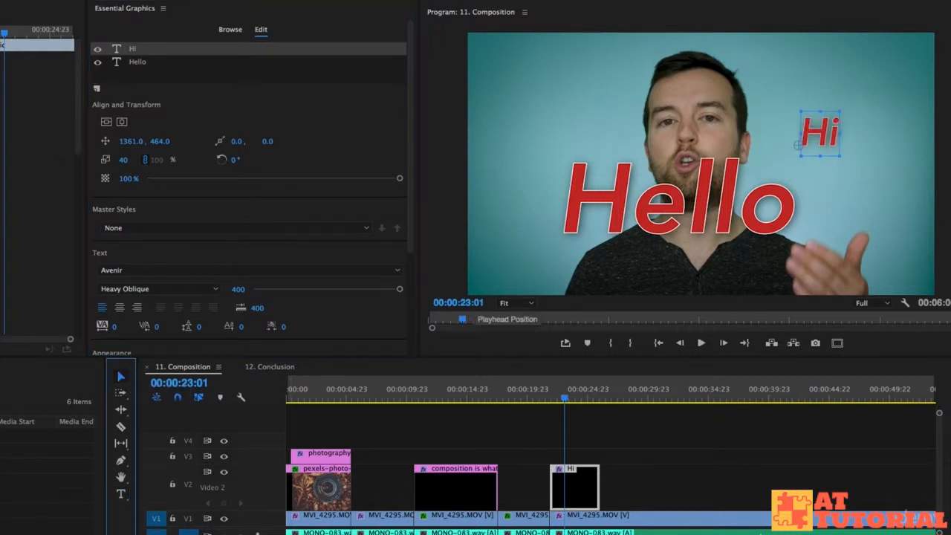
left_click_drag(830, 128, 627, 86)
scroll(308, 97, "down", 2)
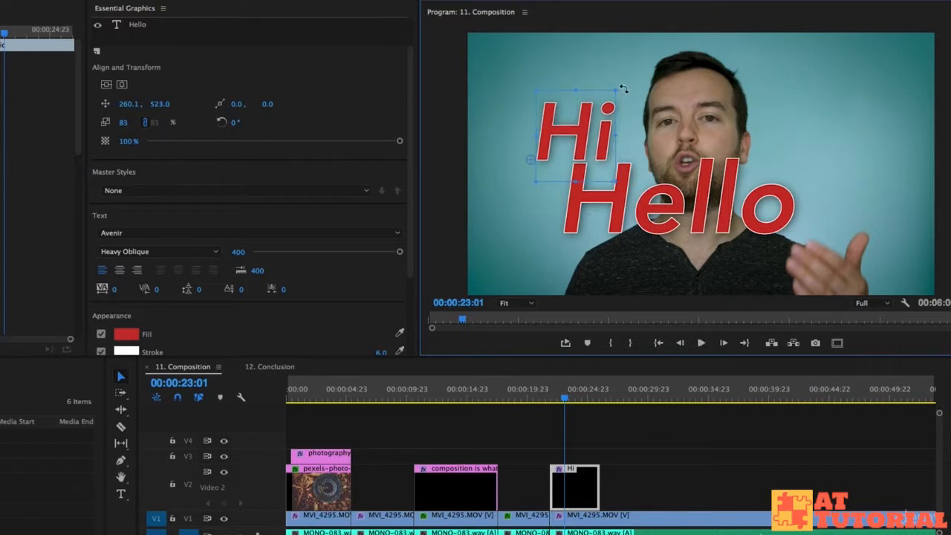
left_click_drag(621, 84, 637, 101)
key("super+z")
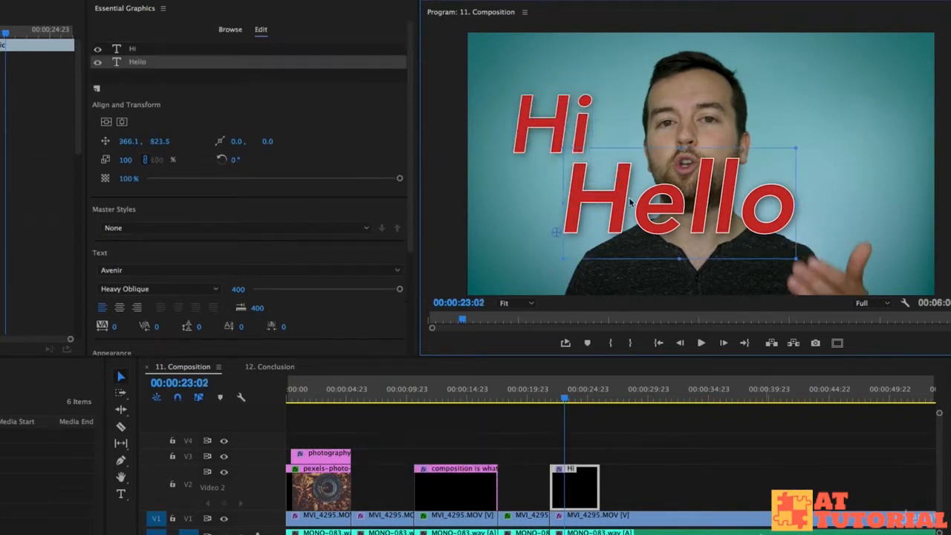
Scale "Hello" to 68% and place it at 149.1, 956.4 in the frame's lower left, with "Hi" at 1431.9, 666.0
left_click_drag(728, 172, 671, 210)
left_click_drag(743, 182, 666, 220)
left_click_drag(618, 254, 638, 244)
left_click_drag(566, 143, 874, 185)
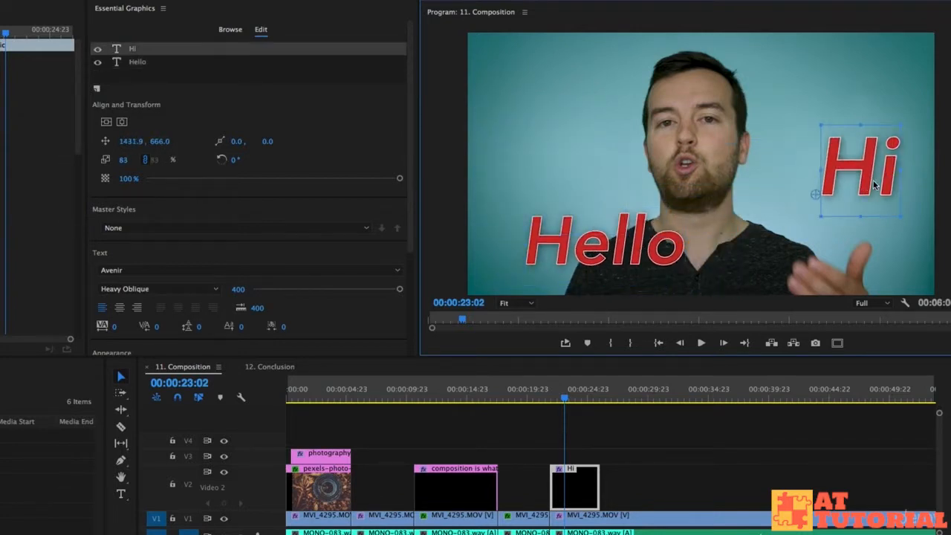
left_click_drag(650, 257, 634, 258)
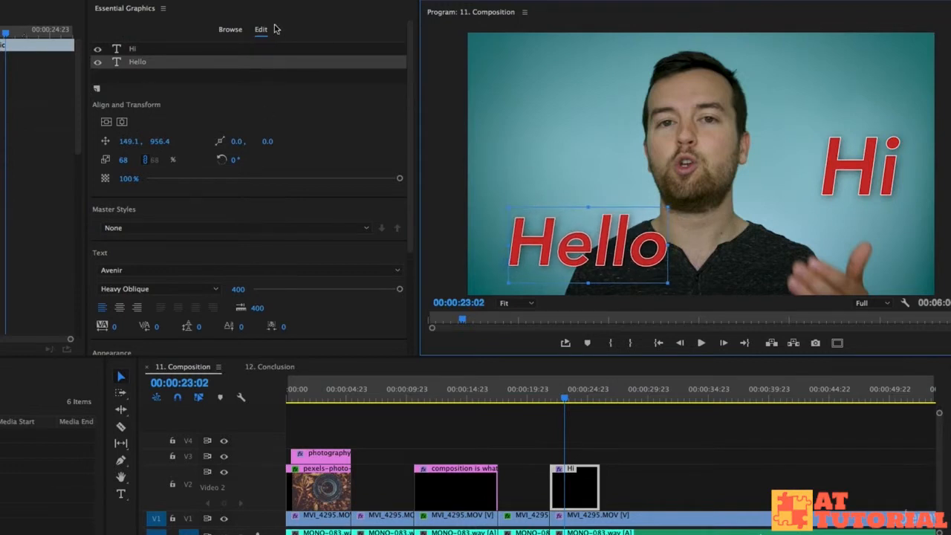
Add a rectangle to the graphic, stretch it over "Hello" past the frame's left edge, and order it below both text layers
left_click(96, 90)
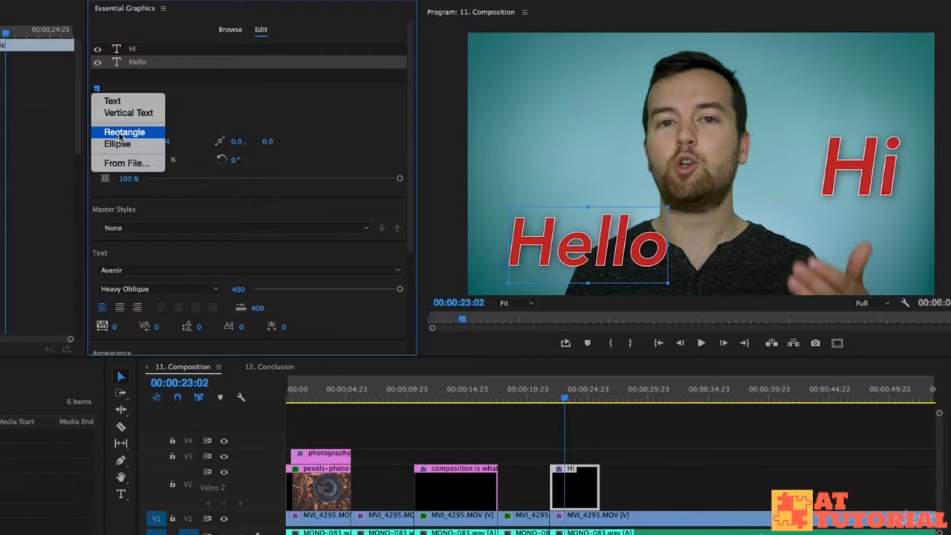
left_click(119, 134)
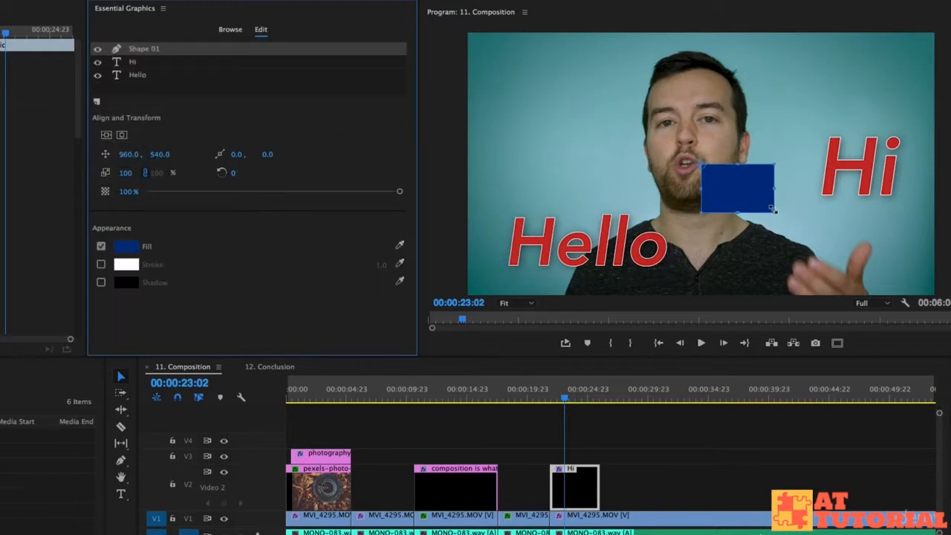
left_click_drag(736, 193, 546, 236)
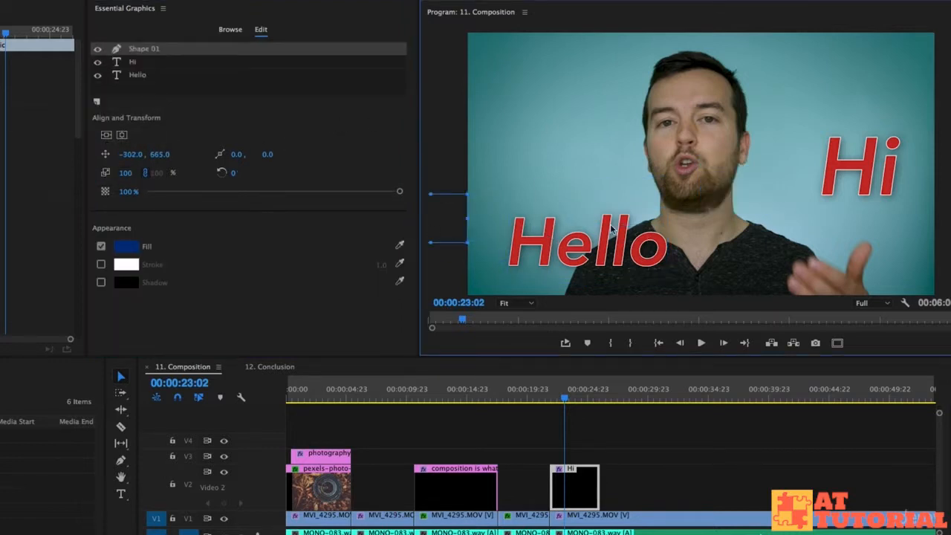
key("super+z")
left_click_drag(750, 187, 722, 223)
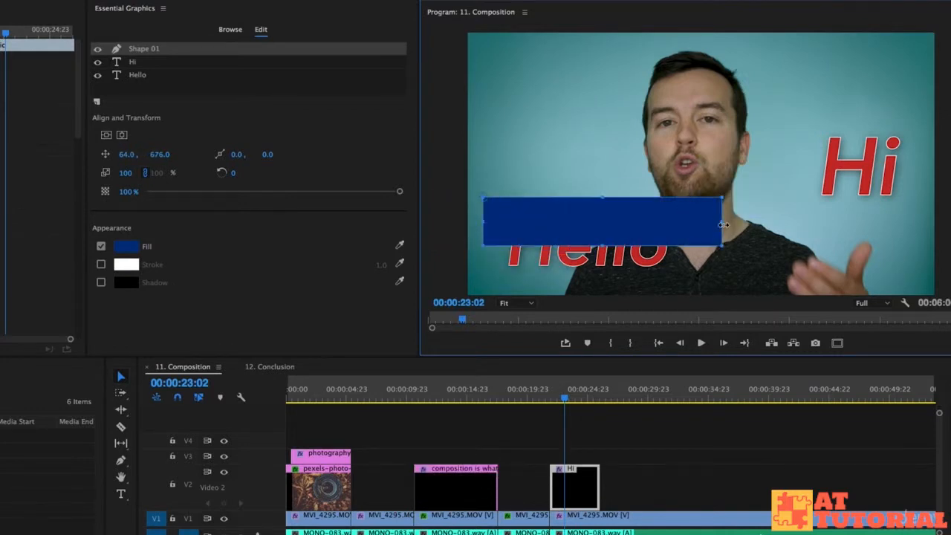
left_click_drag(599, 246, 587, 262)
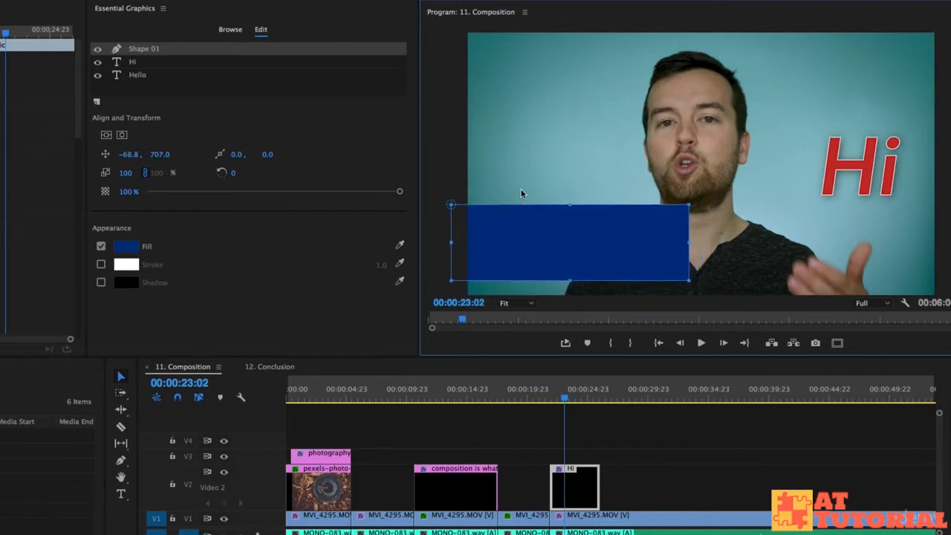
left_click(142, 53)
left_click_drag(141, 53, 143, 83)
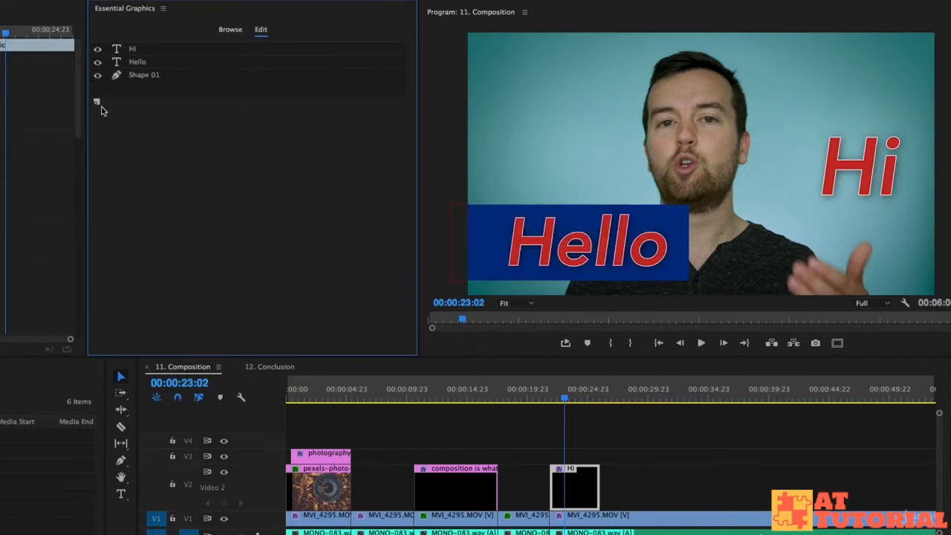
Change the rectangle's fill to light grey and reduce its opacity to 26%
left_click(152, 78)
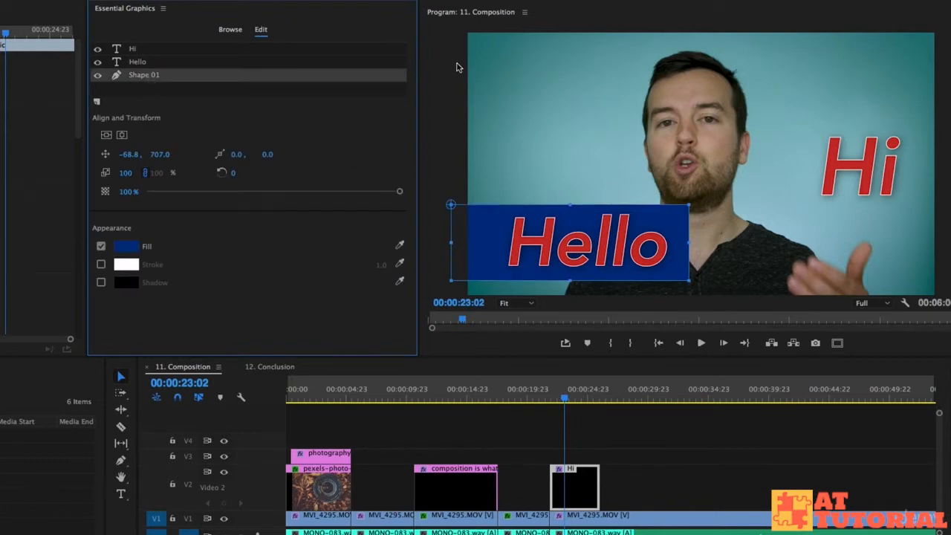
left_click(124, 247)
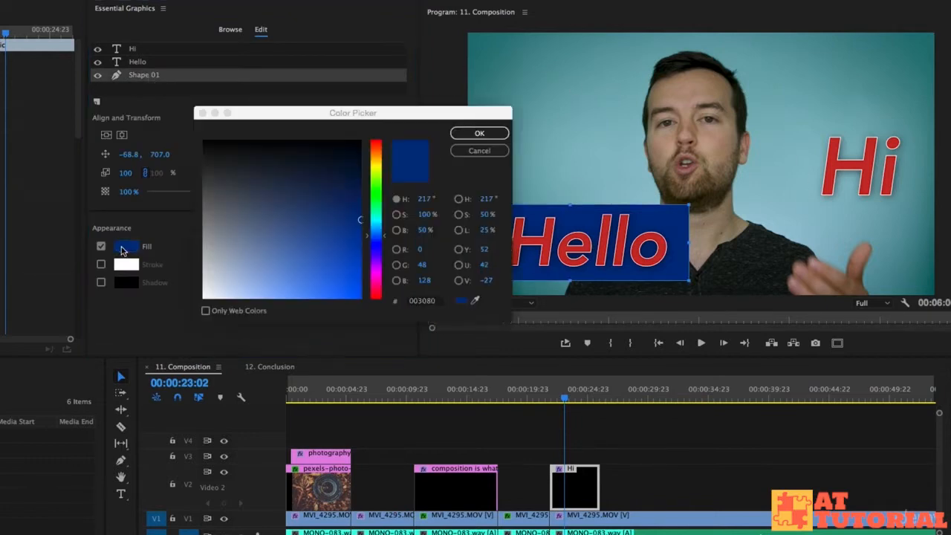
left_click_drag(256, 235, 158, 278)
left_click(480, 133)
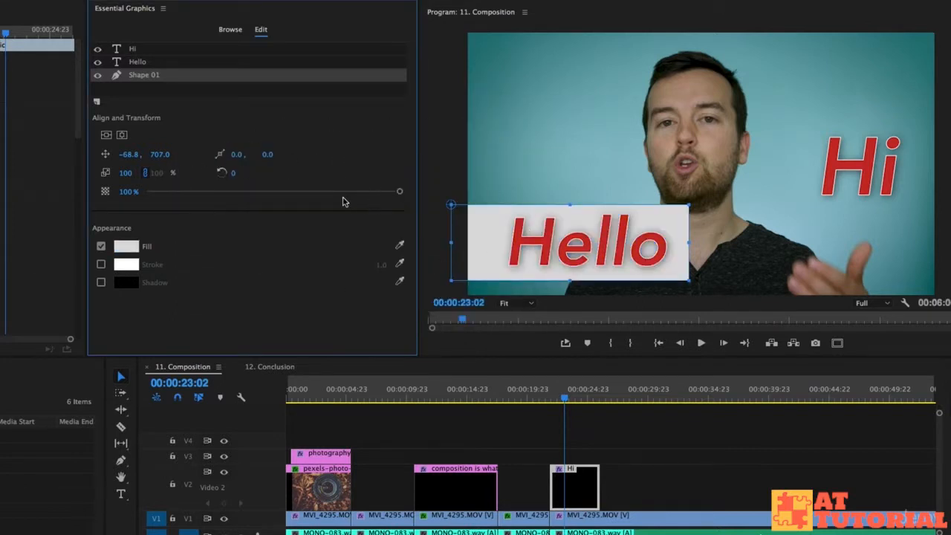
left_click_drag(398, 191, 214, 192)
mouse_move(134, 154)
left_mouse_down()
mouse_move(104, 155)
mouse_move(137, 154)
left_mouse_up()
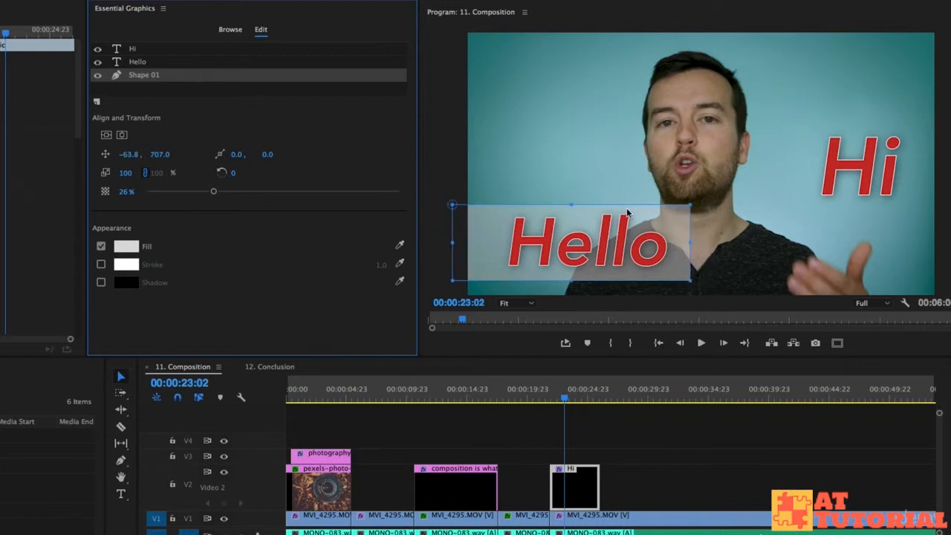
Lower the rectangle's upper edge to make it shorter, and reposition it behind "Hello"
left_click(572, 208)
left_click_drag(572, 203, 572, 217)
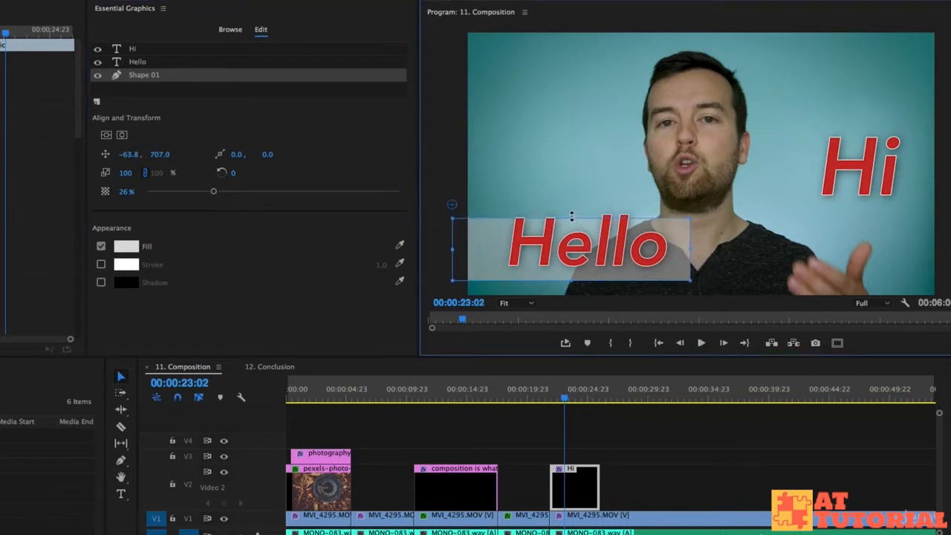
mouse_move(616, 259)
left_mouse_down()
mouse_move(621, 271)
mouse_move(628, 256)
left_mouse_up()
Add a new text layer to the graphic, set its font size to 116 and place it at 352.9, 632.0 above "Hello"
left_click(595, 479)
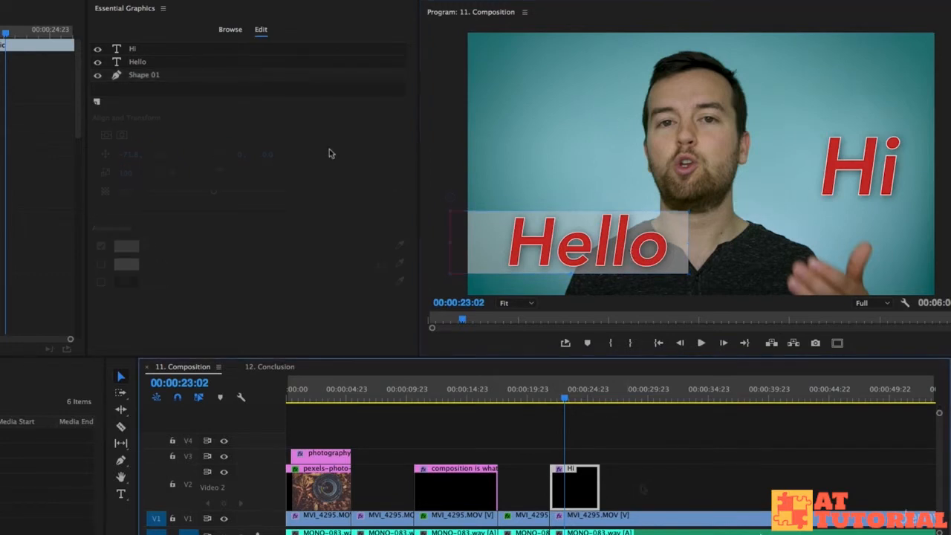
left_click(100, 105)
left_click(111, 117)
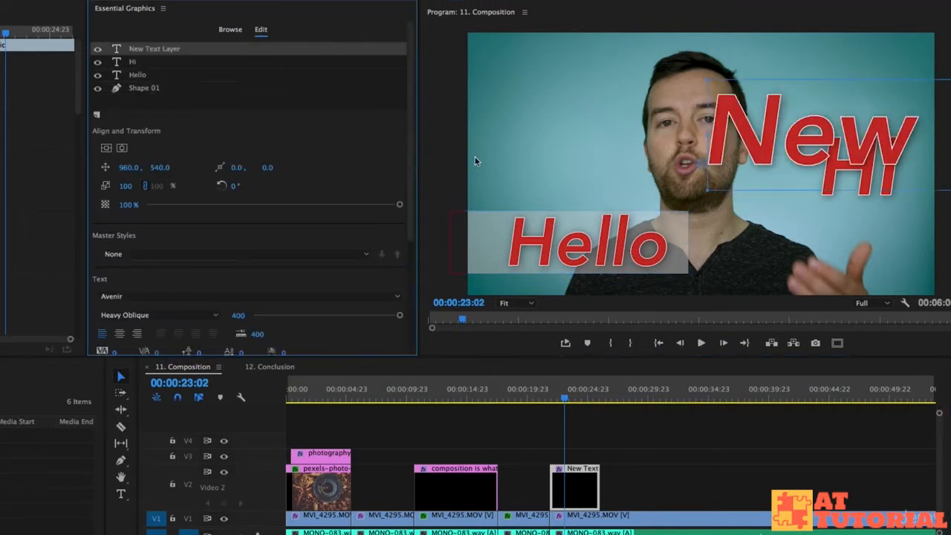
left_click_drag(877, 138, 594, 134)
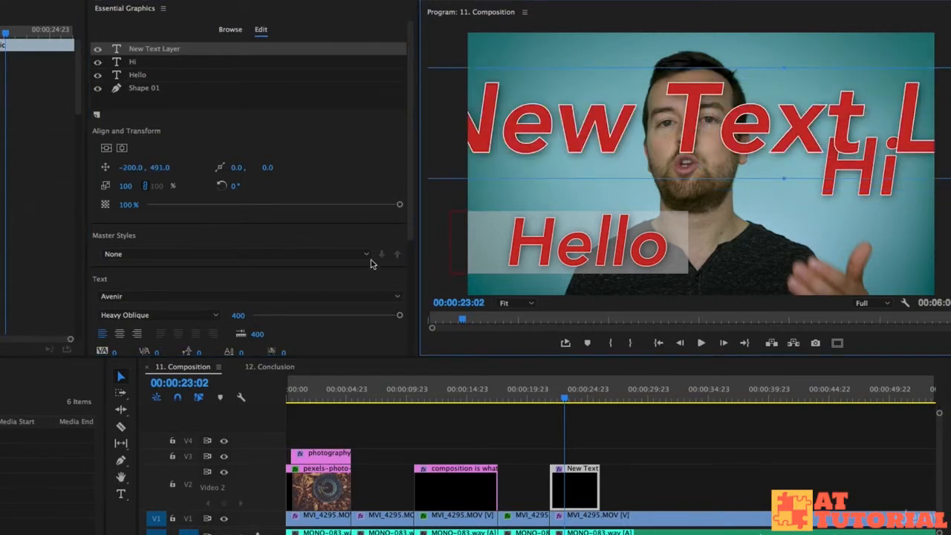
left_click_drag(402, 316, 295, 318)
left_click_drag(552, 147, 672, 181)
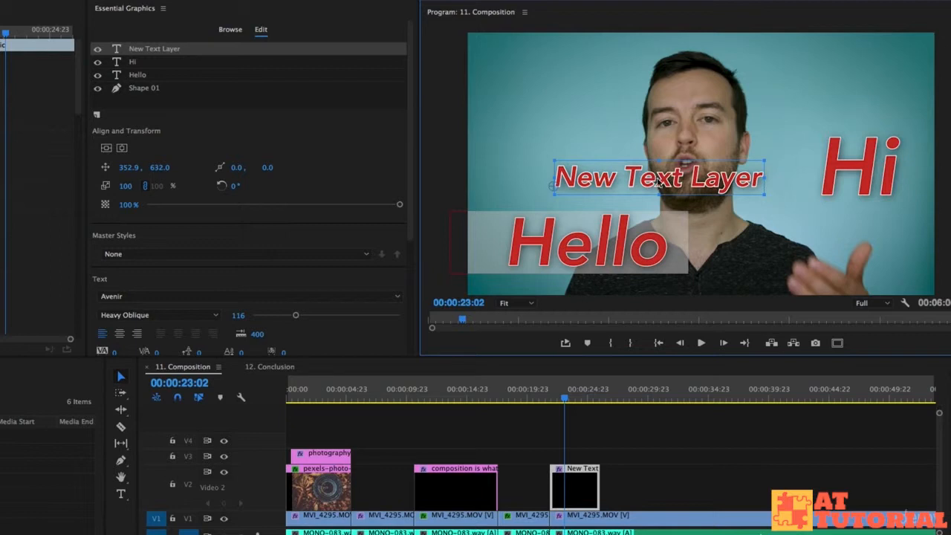
Delete the "New Text Layer" from the graphic
left_click(186, 74)
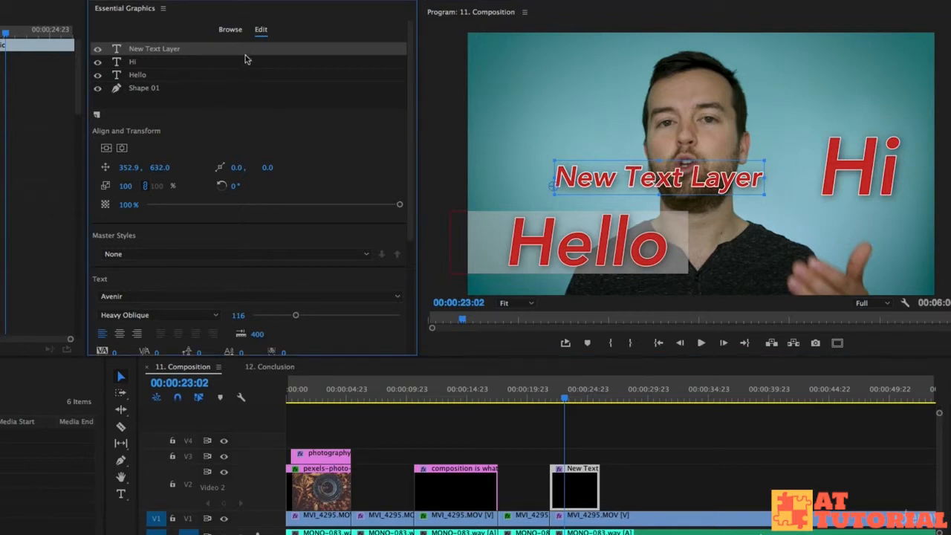
left_click(197, 67)
left_click(160, 50)
key("BackSpace")
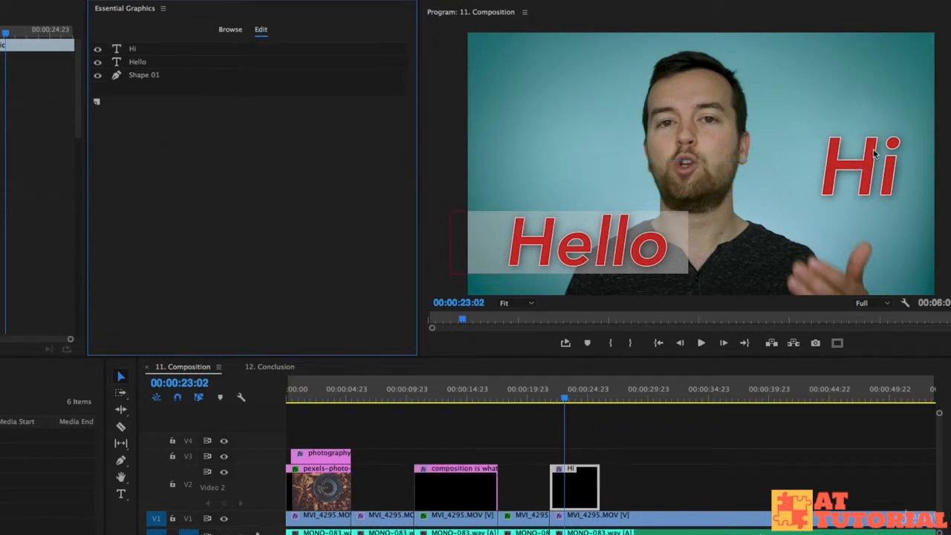
Delete the "Hi" text layer from the graphic and select the "Hello" text
left_click(848, 167)
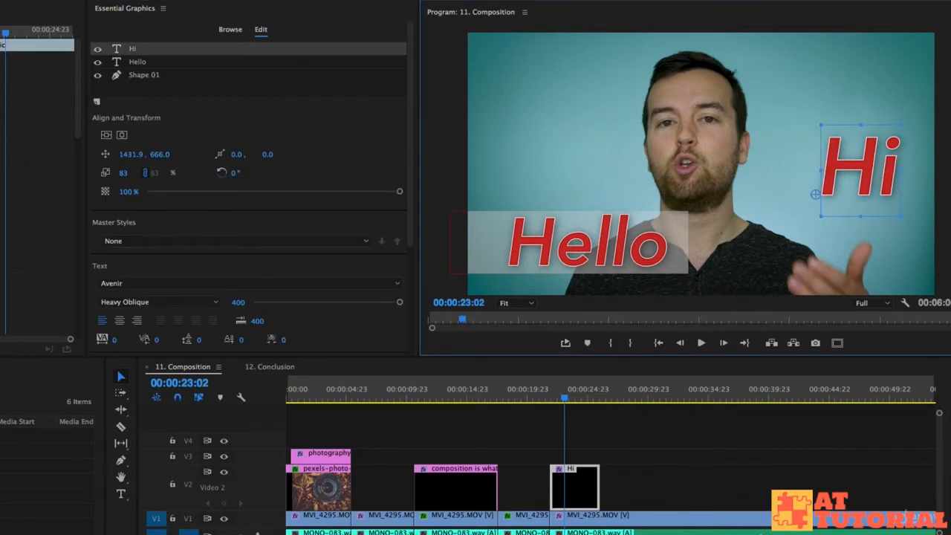
left_click_drag(832, 171, 778, 172)
key("BackSpace")
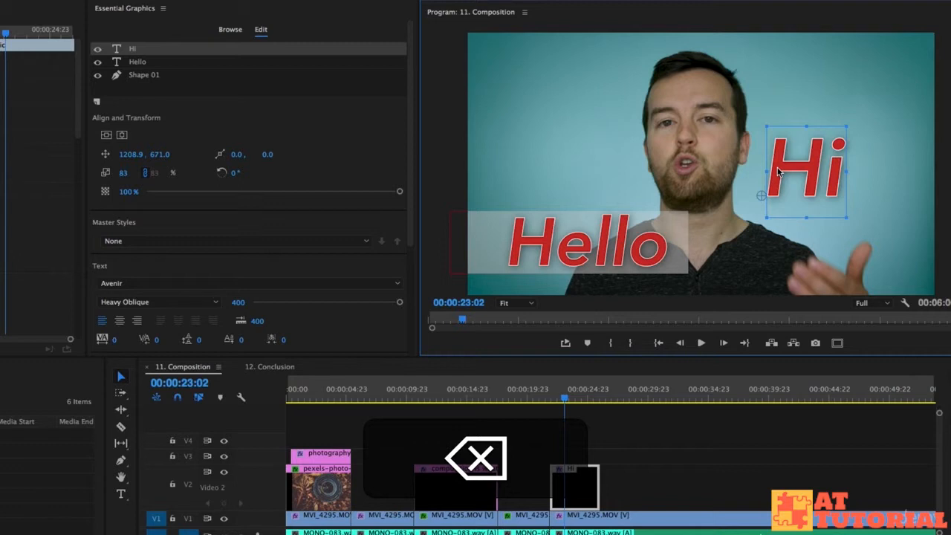
left_click(137, 50)
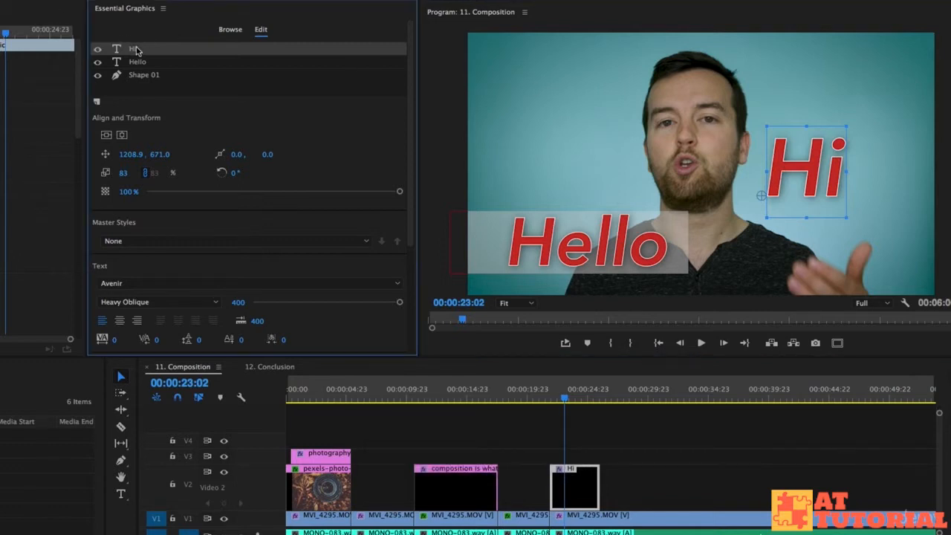
key("BackSpace")
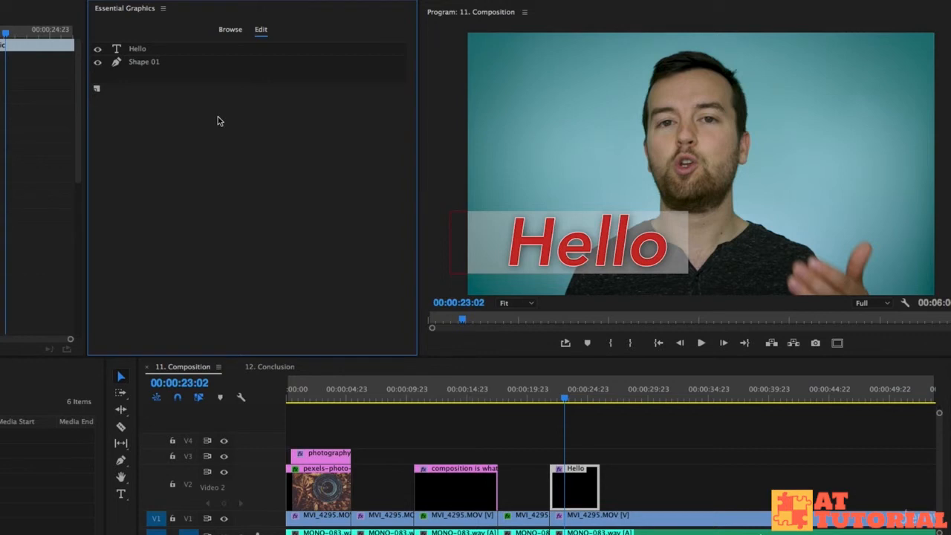
left_click(519, 221)
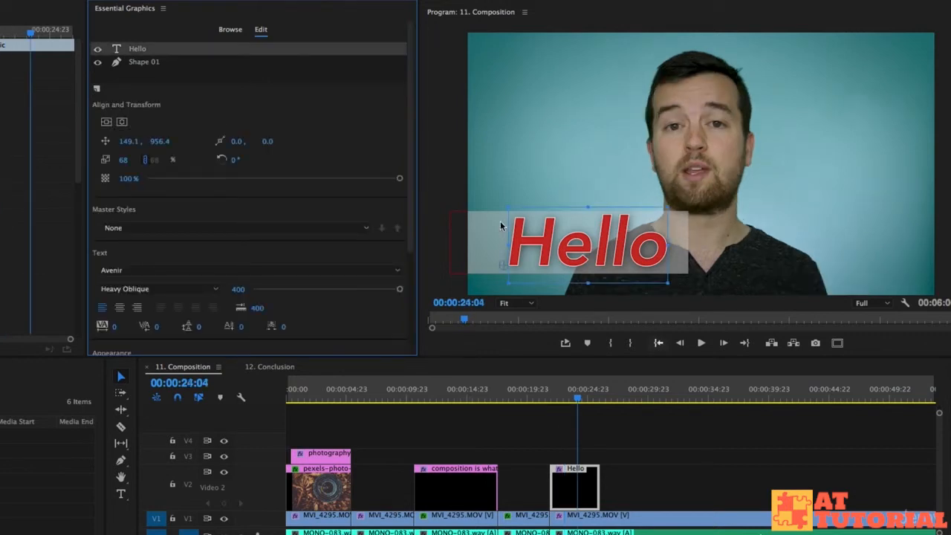